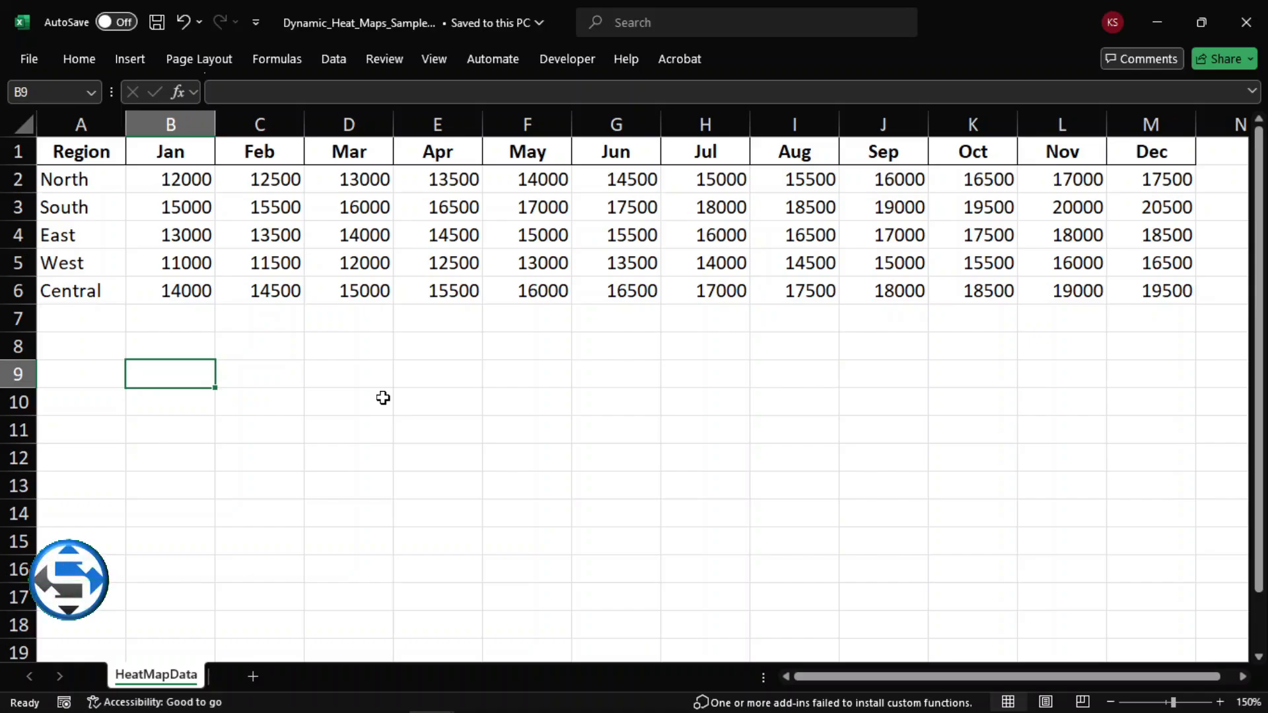
click(371, 345)
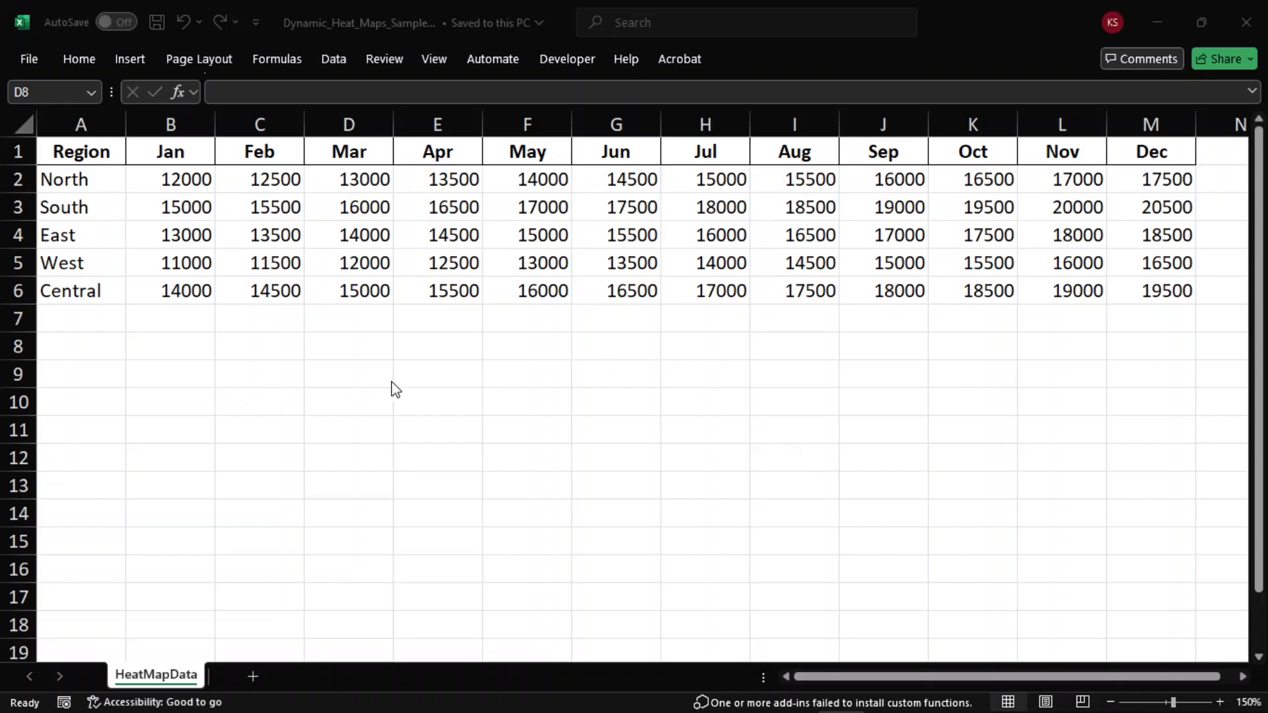
drag(76, 153, 1117, 294)
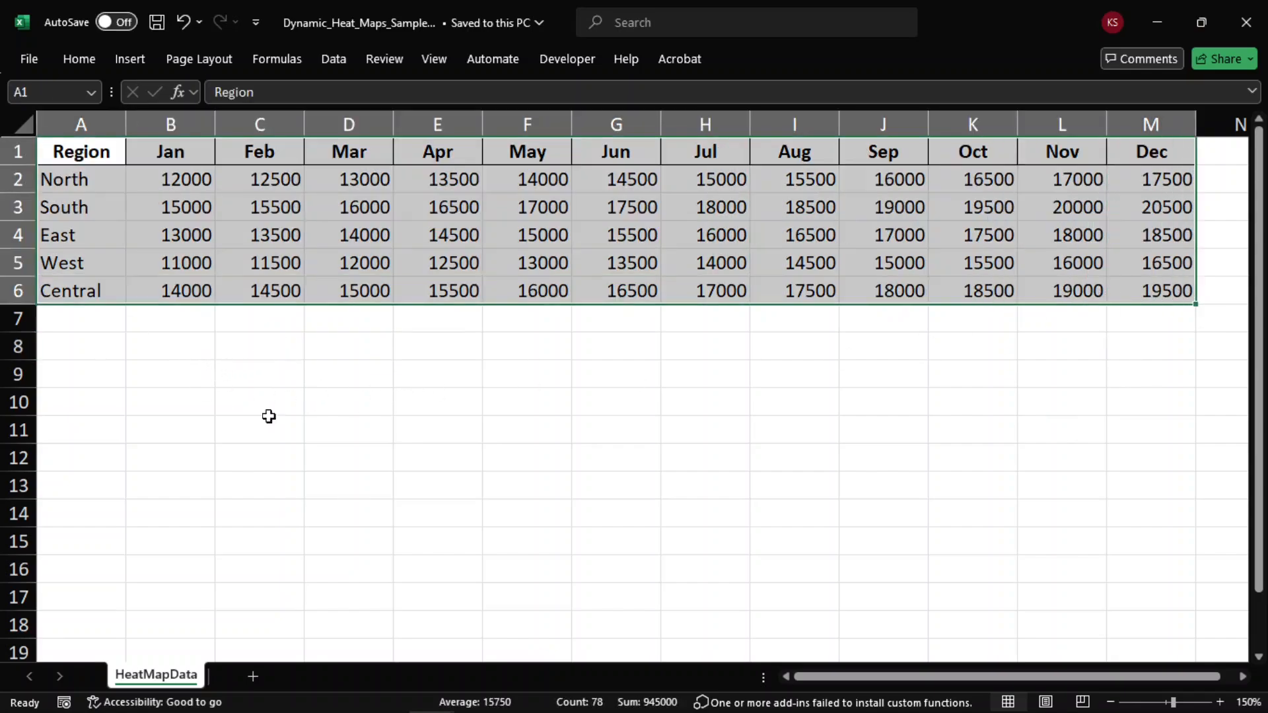
click(239, 422)
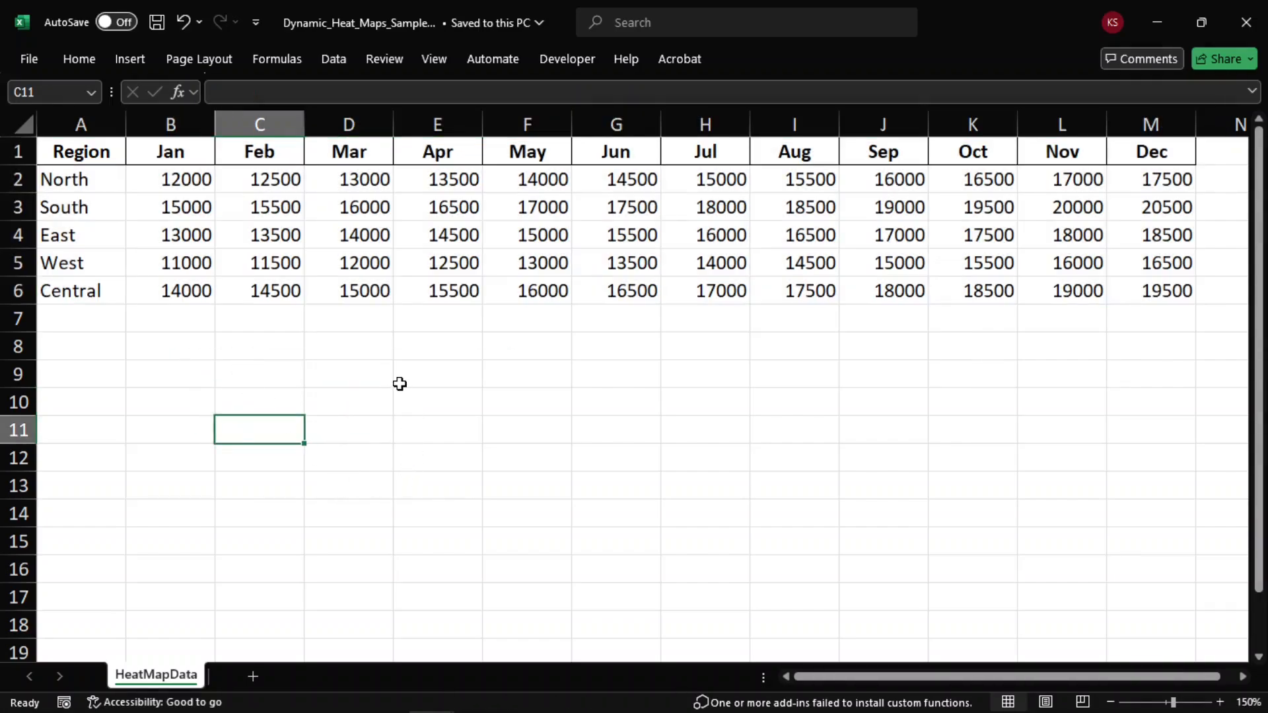
Step: Apply the Green-Yellow-Red color scale as conditional formatting to the monthly values in B2:M6
drag(161, 175, 1139, 293)
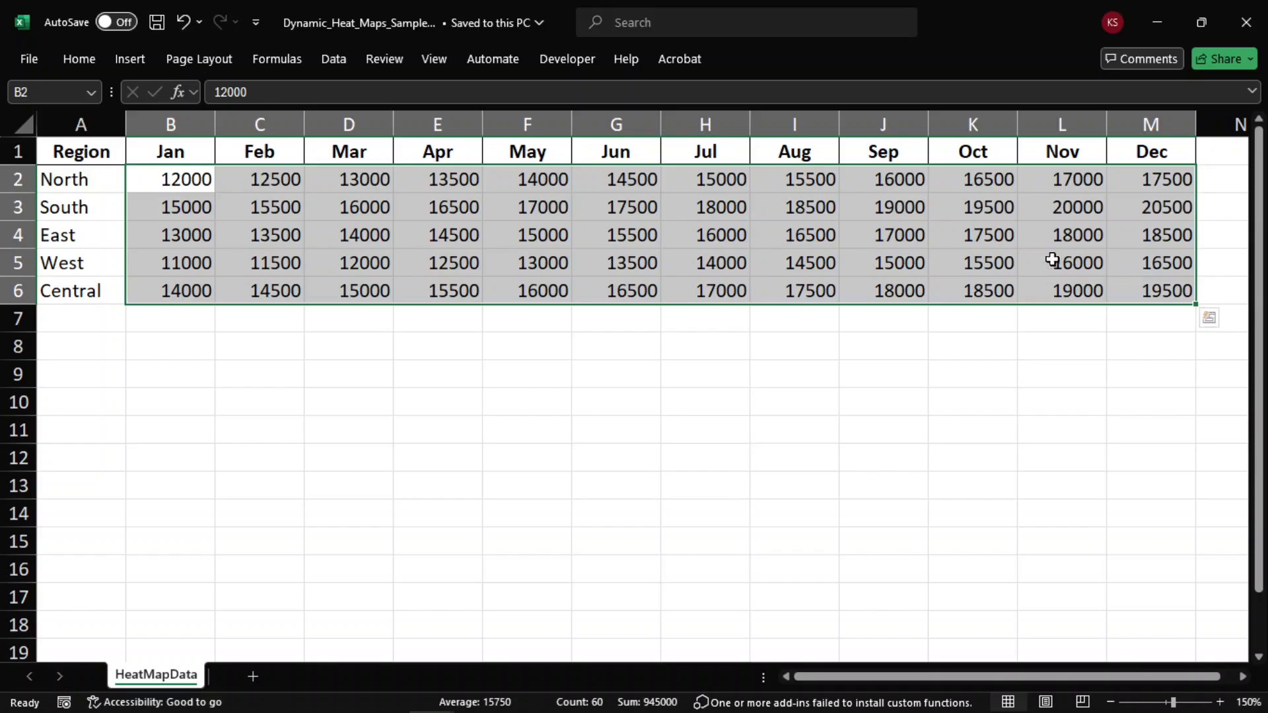
click(85, 57)
click(741, 91)
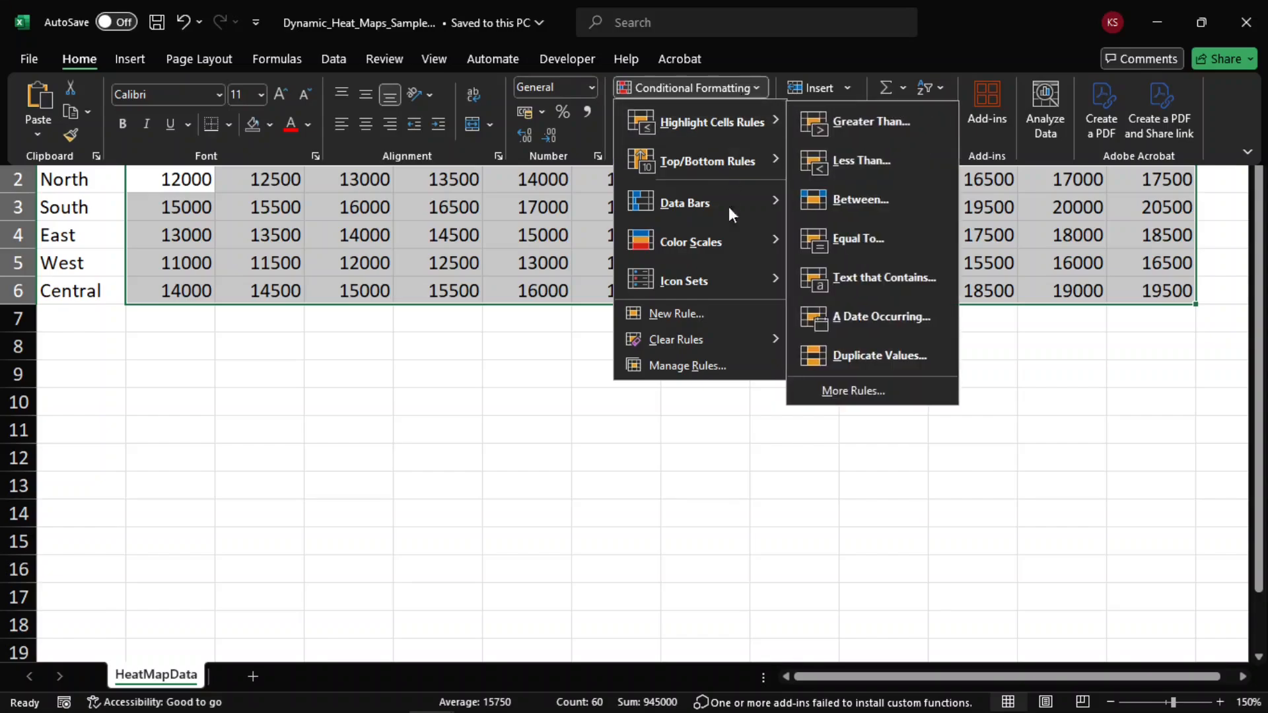
mouse_move(711, 251)
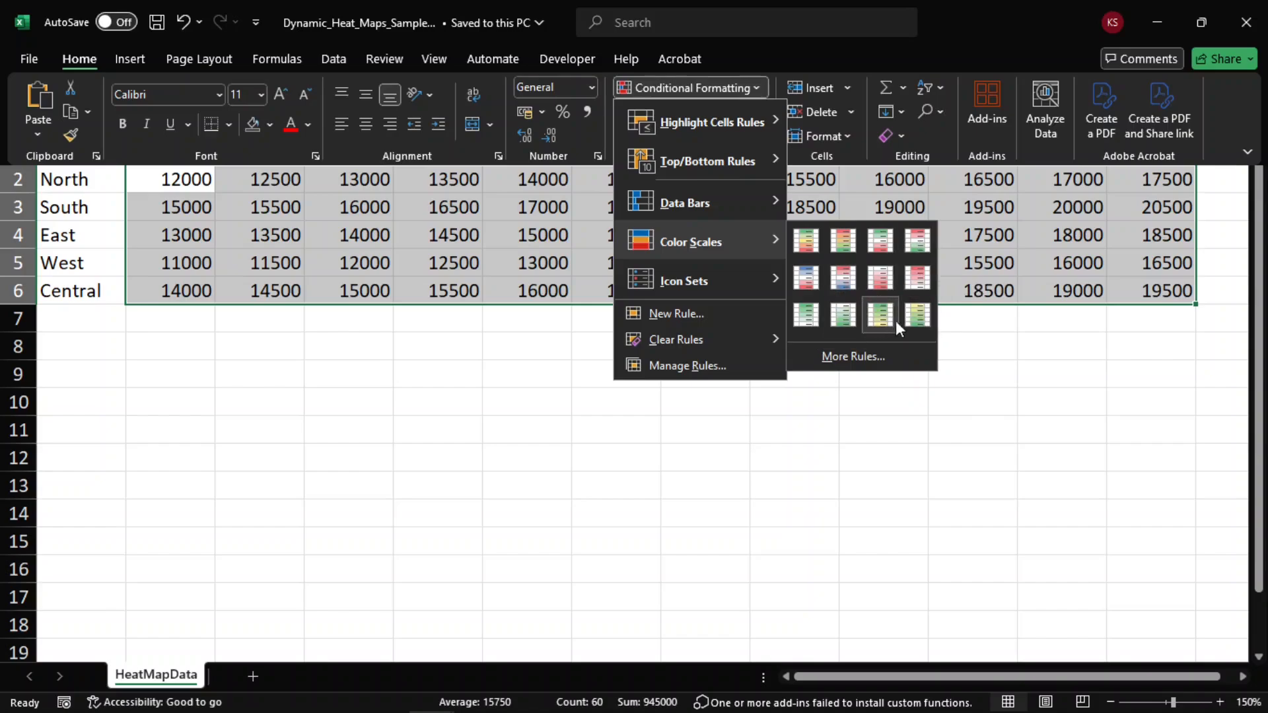
click(812, 241)
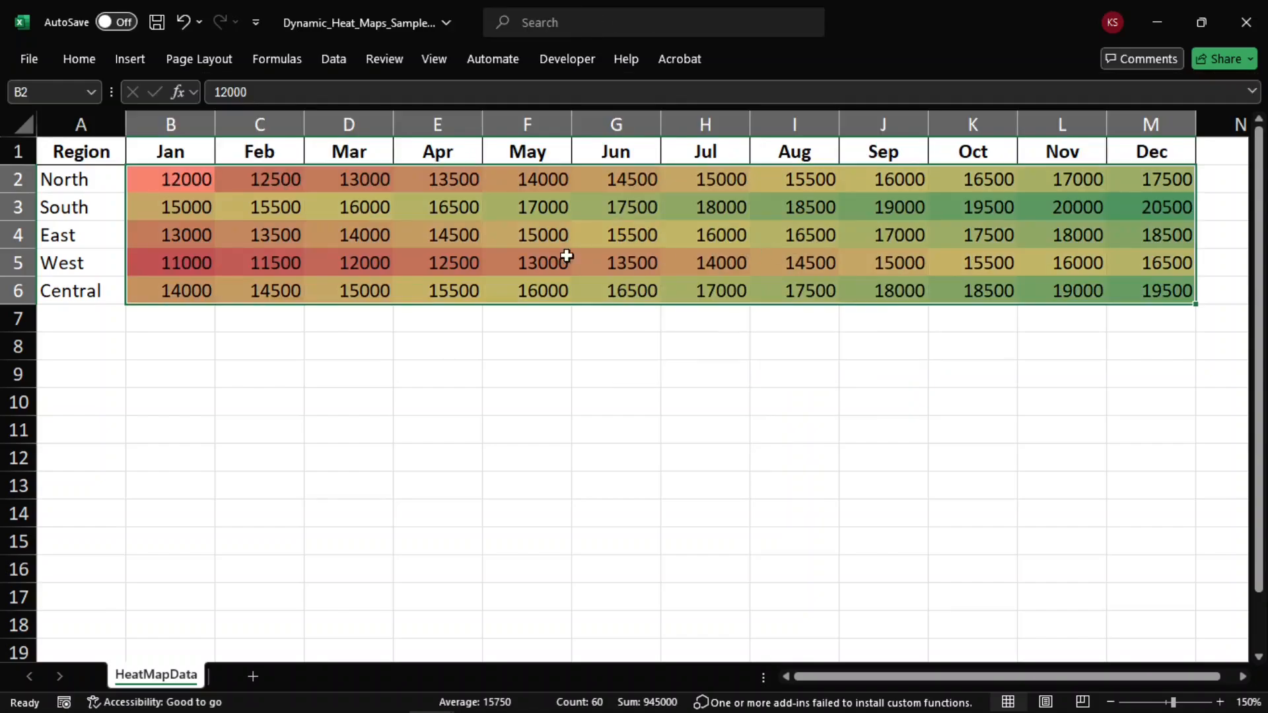
click(971, 261)
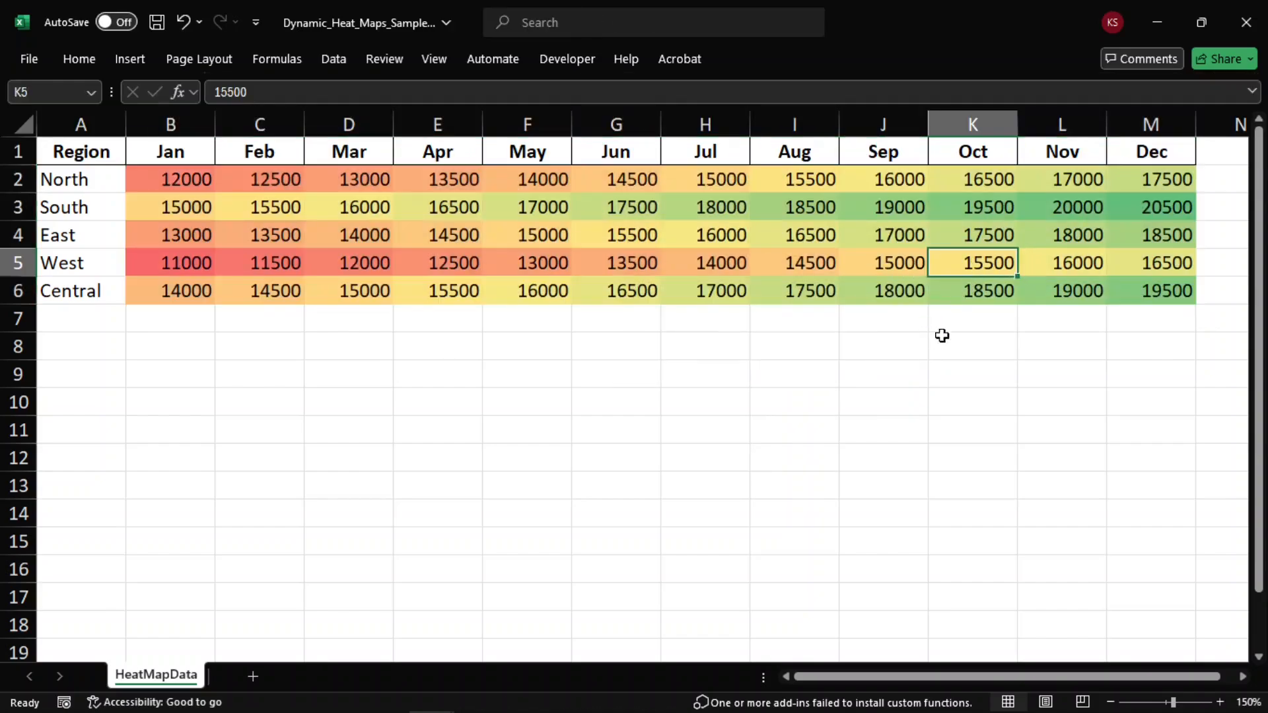
drag(182, 181, 1146, 289)
click(547, 341)
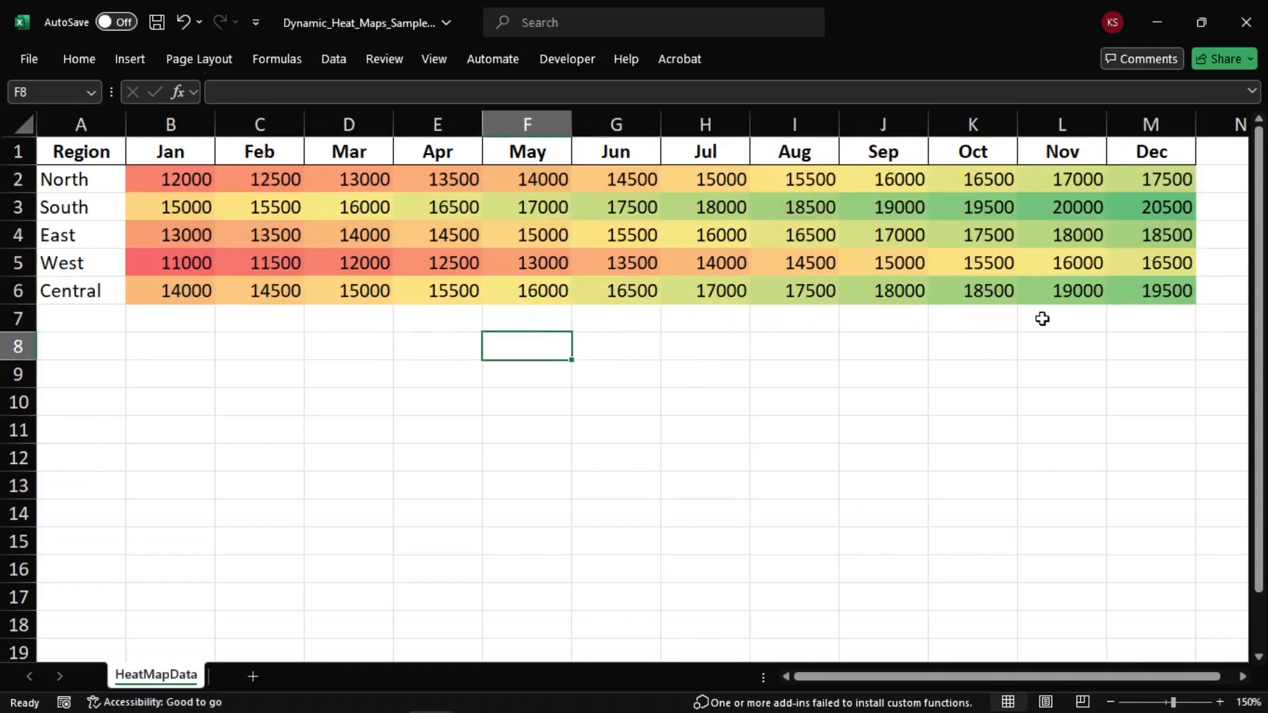
drag(170, 187, 176, 201)
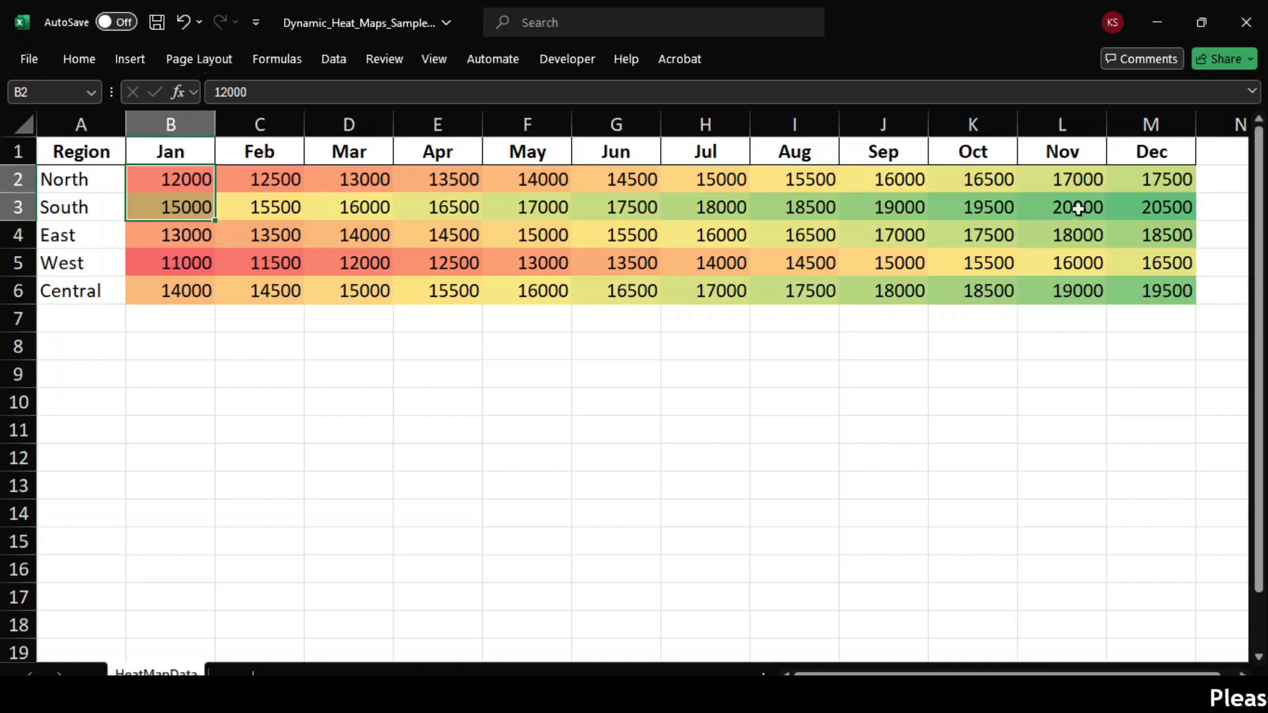
click(1140, 210)
click(1146, 237)
click(1099, 213)
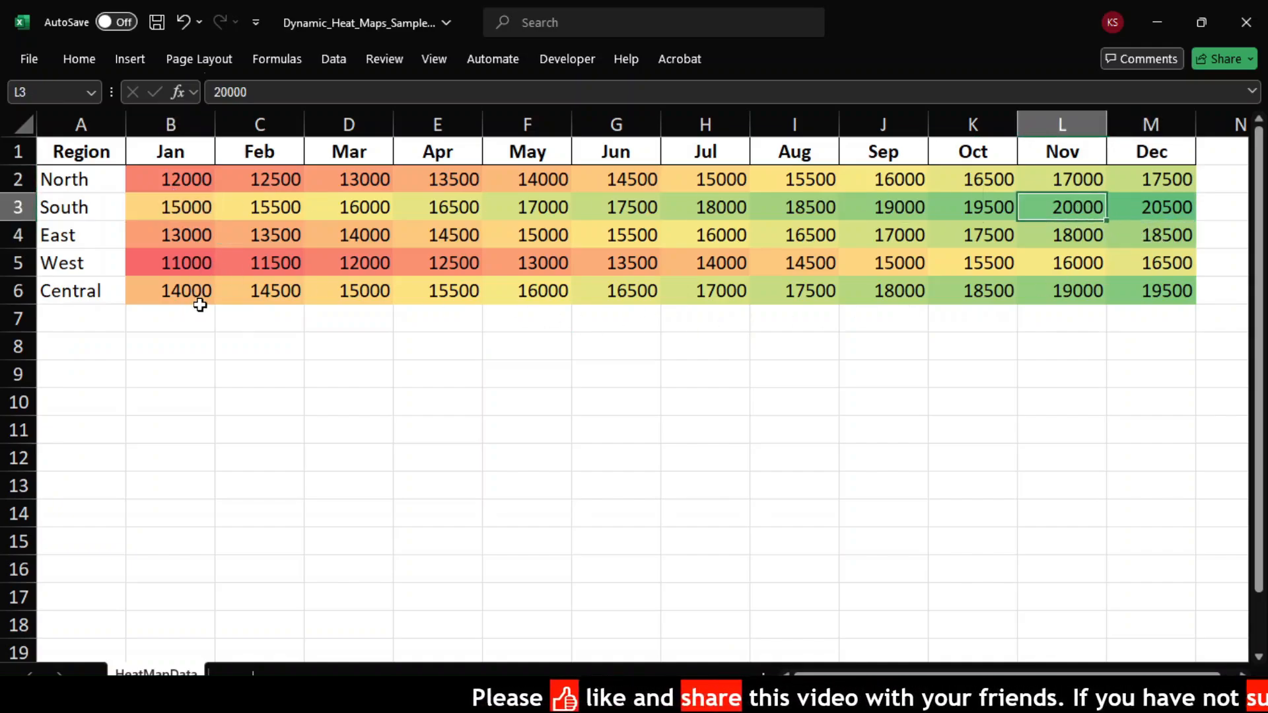
Step: Open the Graded Color Scale conditional formatting rule on B2:M6 for editing
click(170, 178)
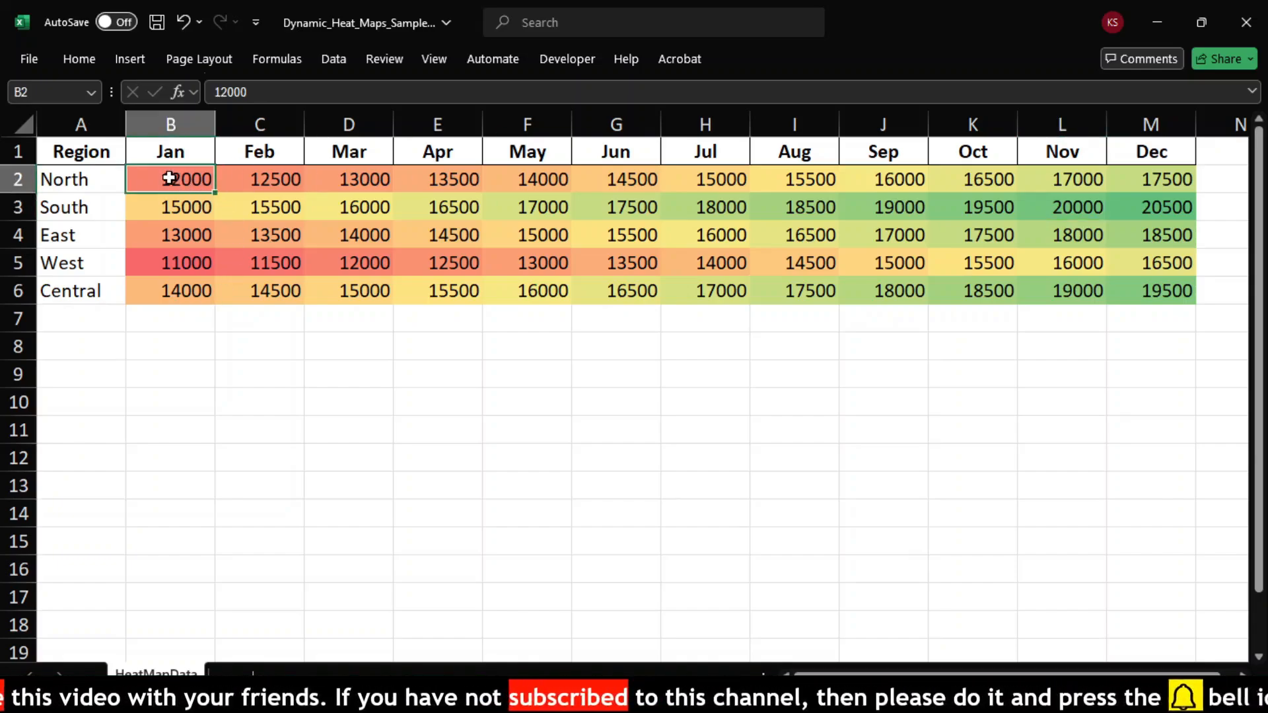
drag(169, 178, 1152, 291)
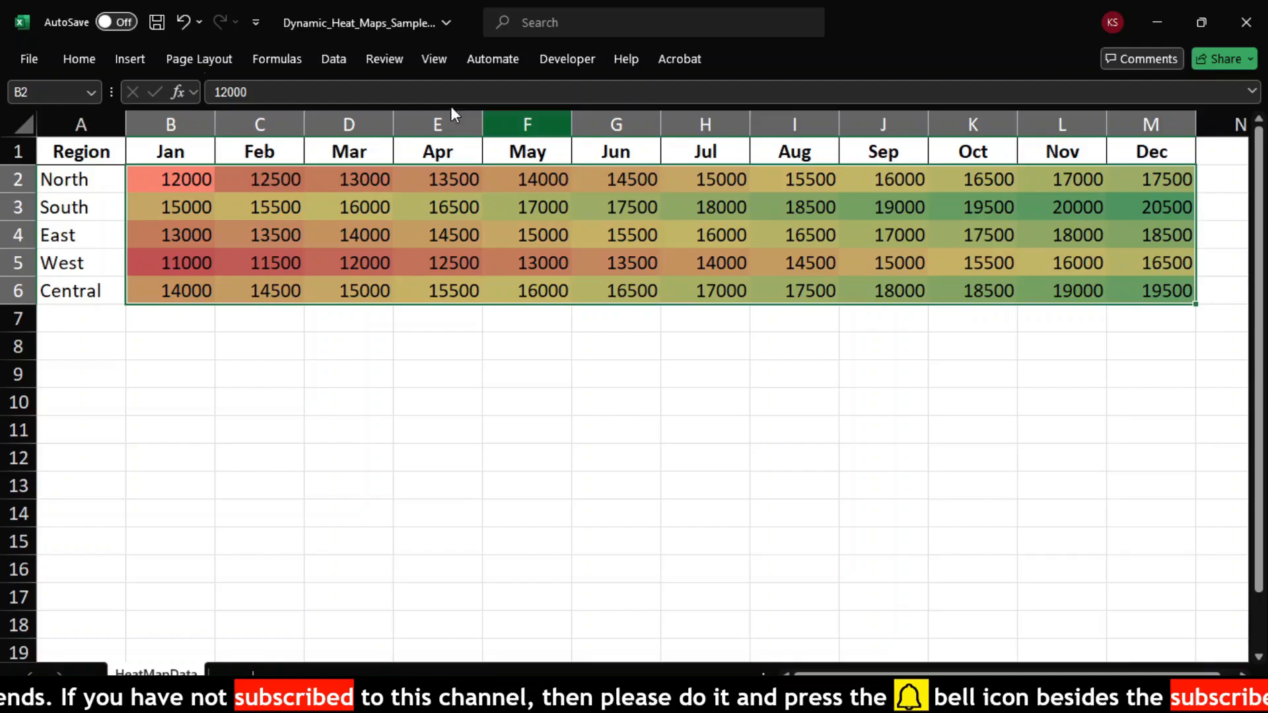
click(79, 59)
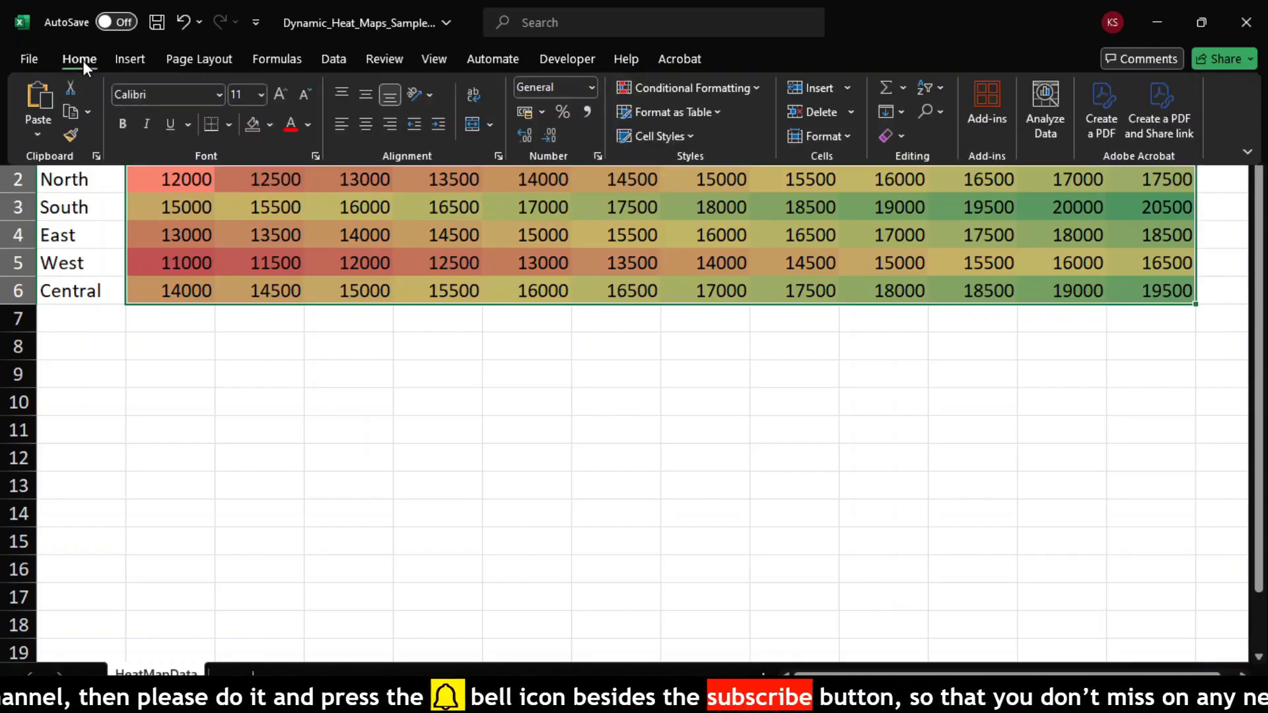
click(758, 87)
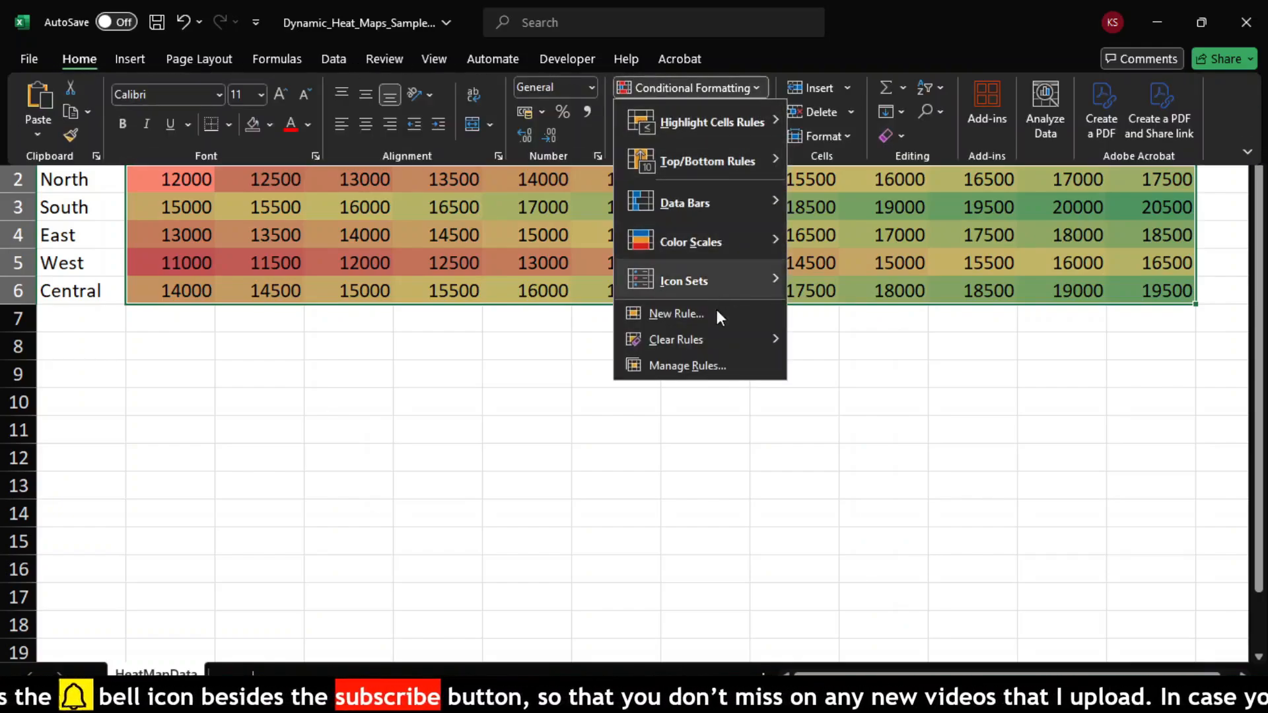
click(702, 367)
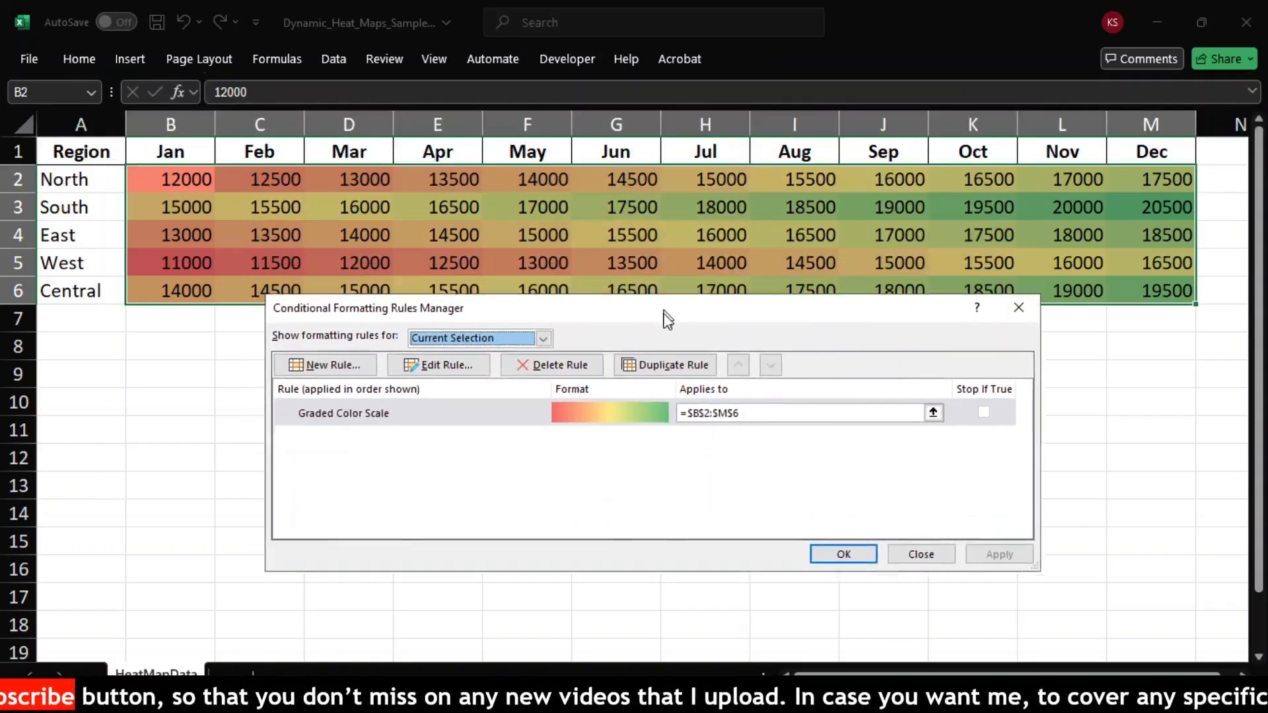
drag(667, 319, 663, 346)
click(393, 444)
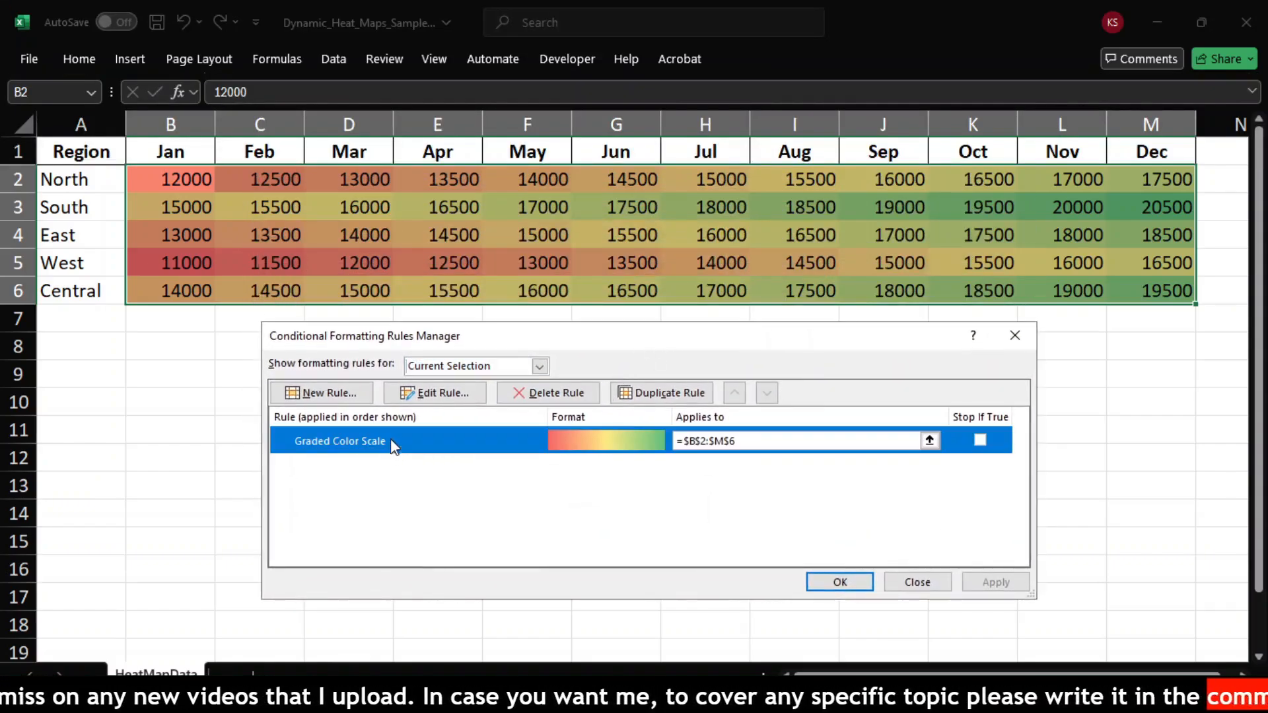
click(404, 398)
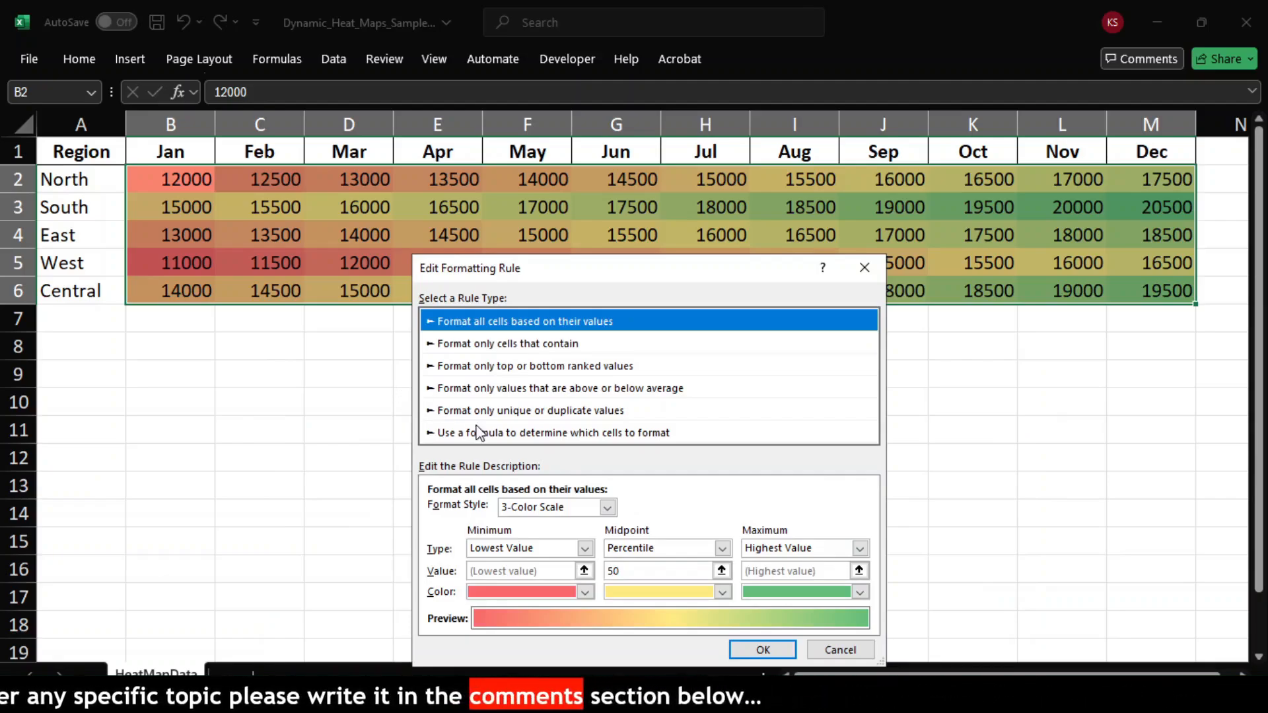
drag(698, 274, 695, 222)
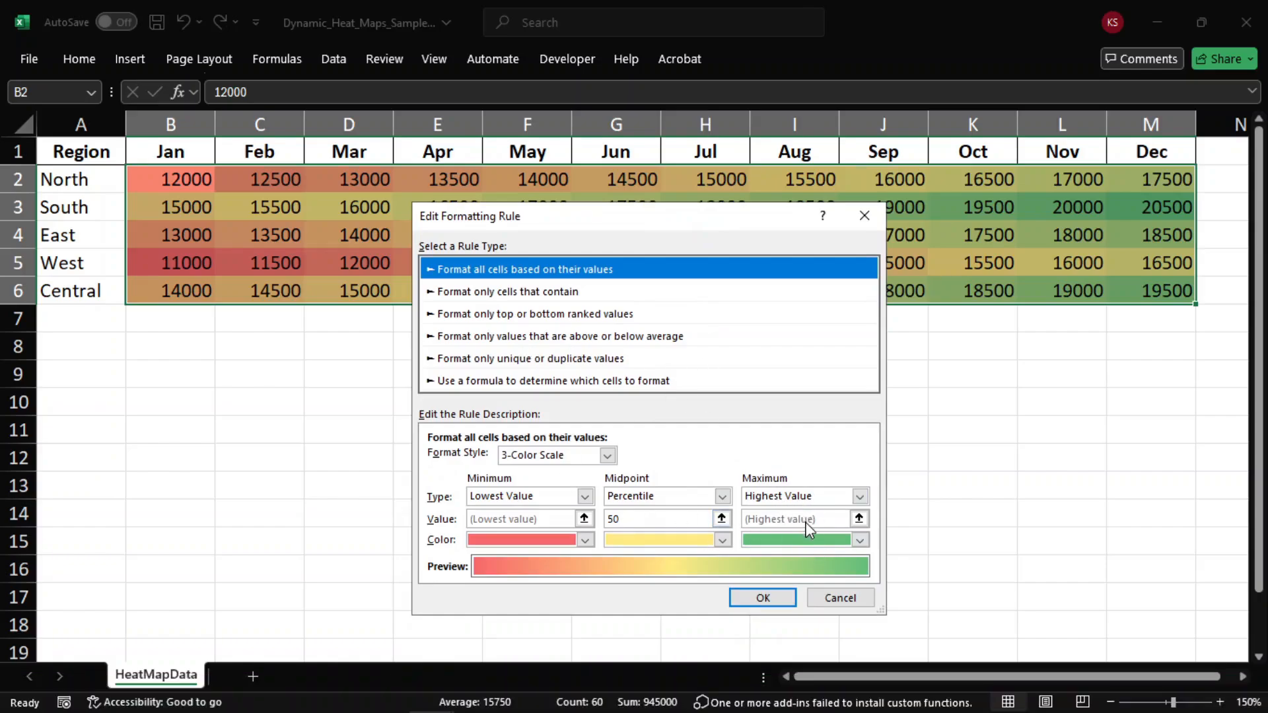
Step: Set the 3-color scale's minimum, midpoint and maximum types to Percent, with the maximum value at 80, and apply the edited rule
click(795, 498)
click(793, 543)
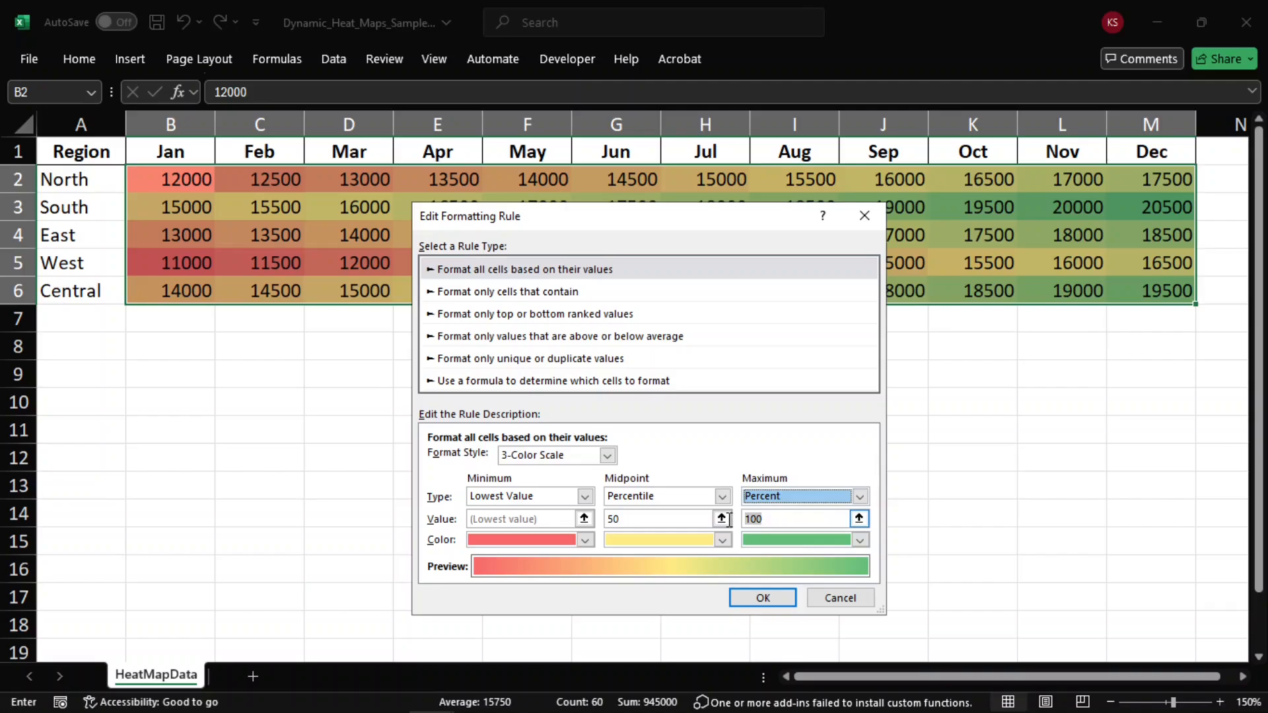
text(80)
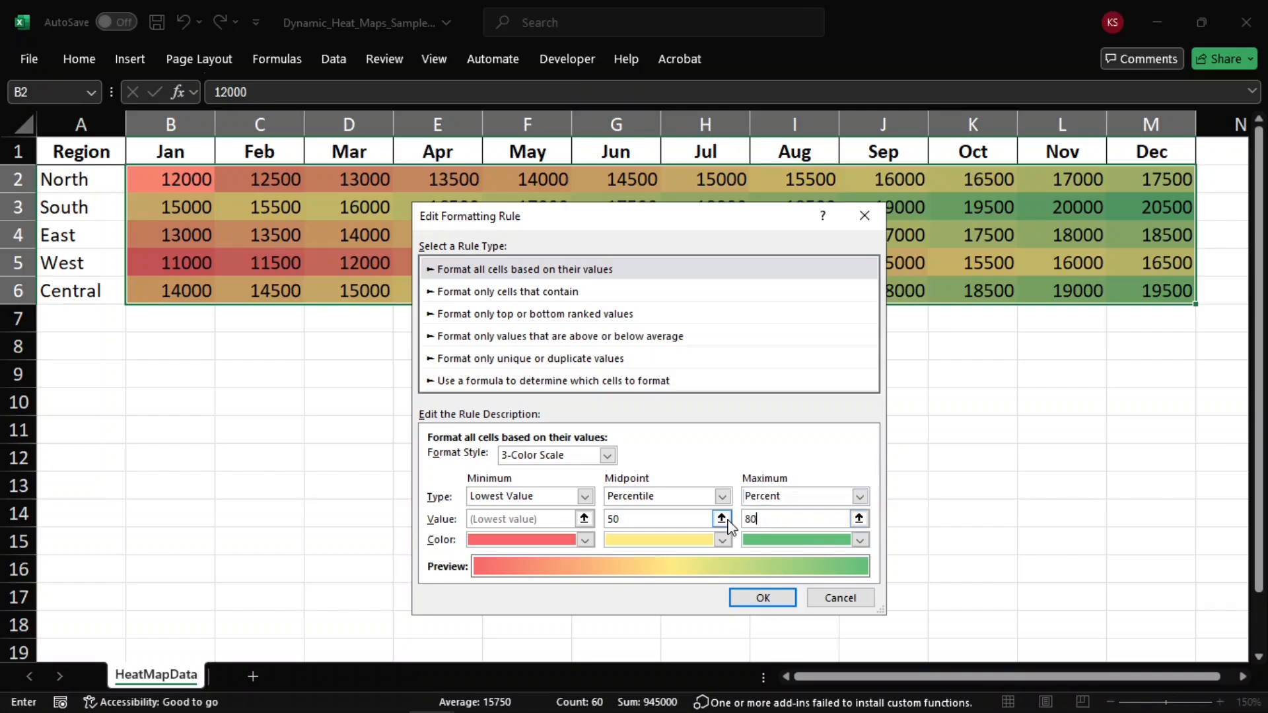
click(631, 497)
click(635, 529)
click(529, 497)
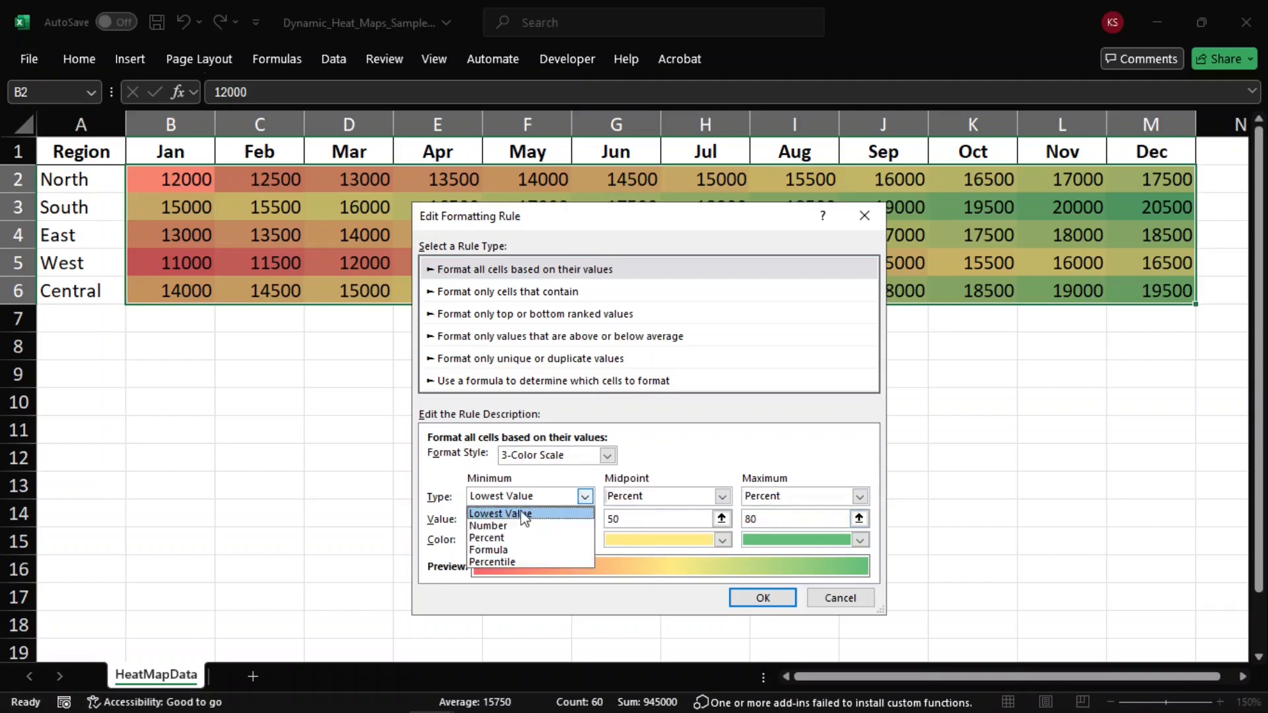
click(518, 536)
click(763, 598)
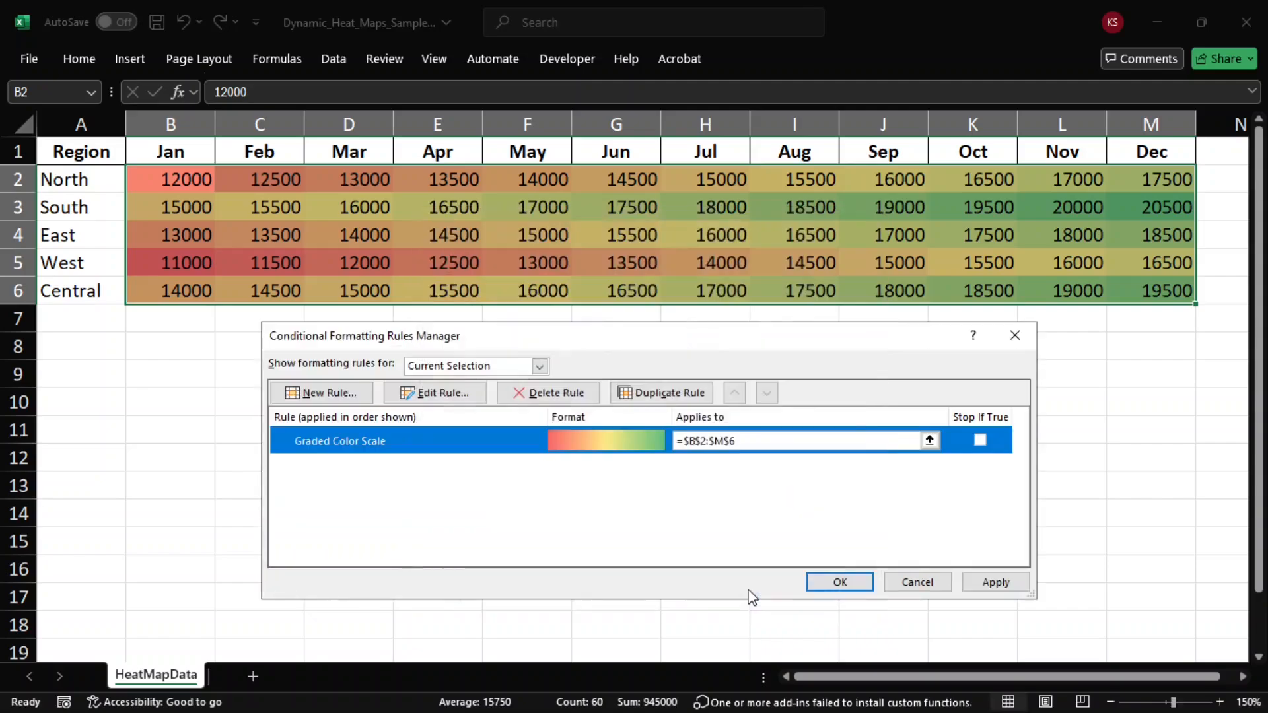
click(980, 579)
click(852, 584)
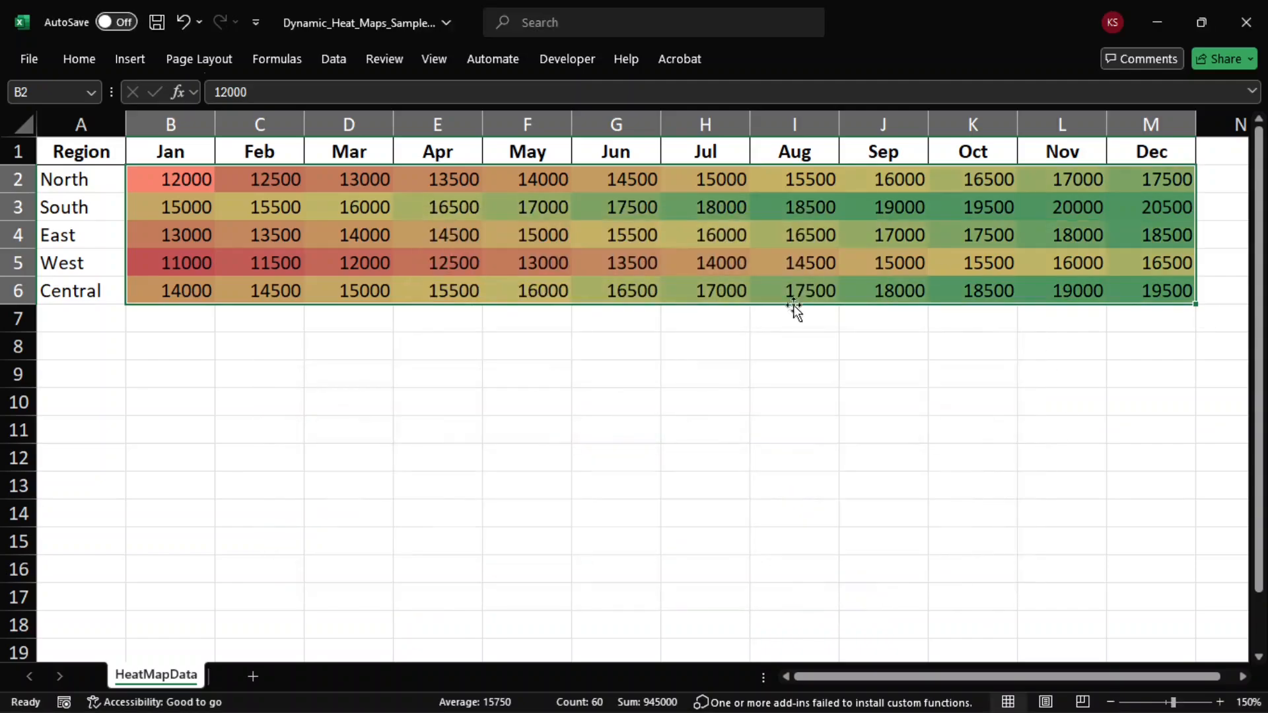
click(1008, 287)
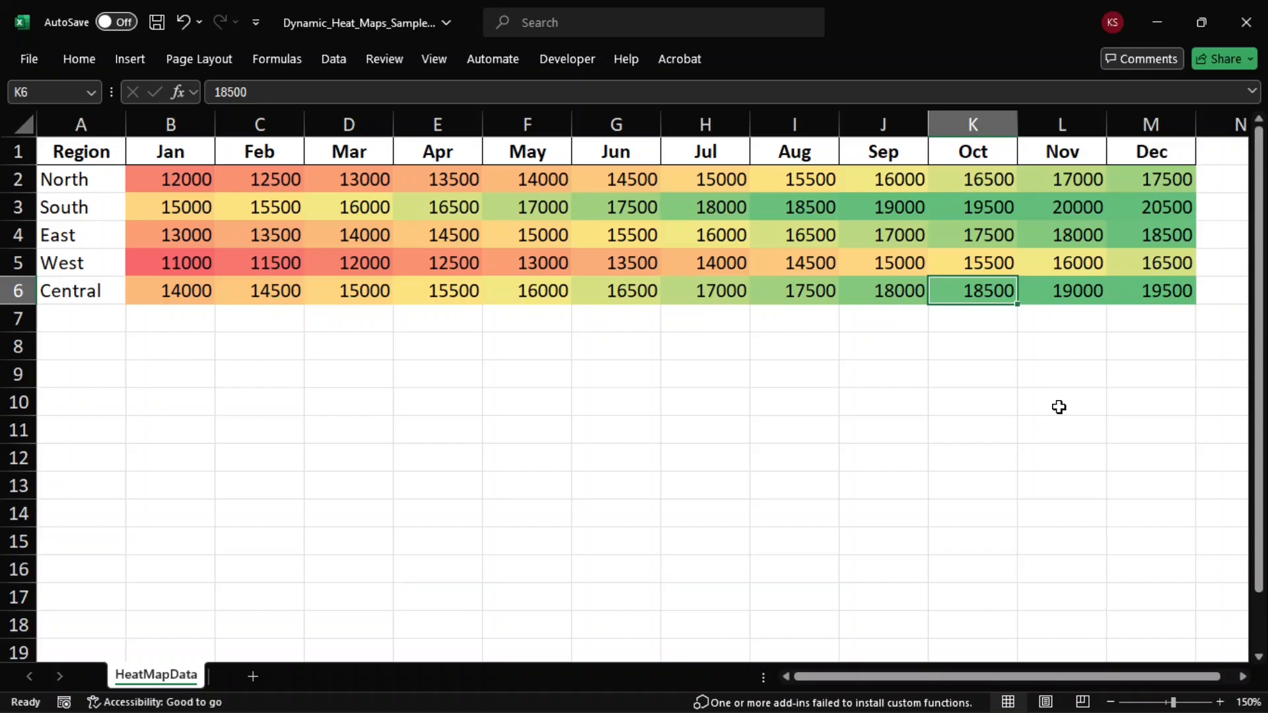
Step: Enter the label "Select Region" in cell A8 below the data table
click(598, 398)
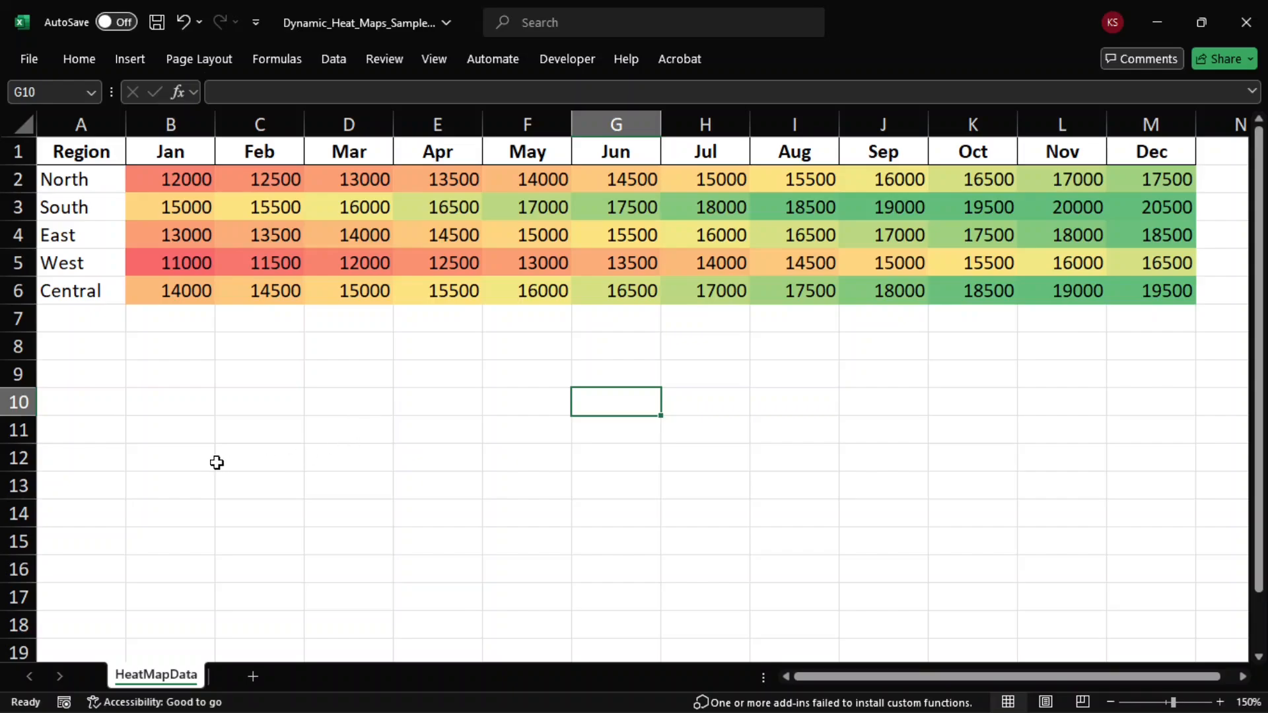
click(78, 347)
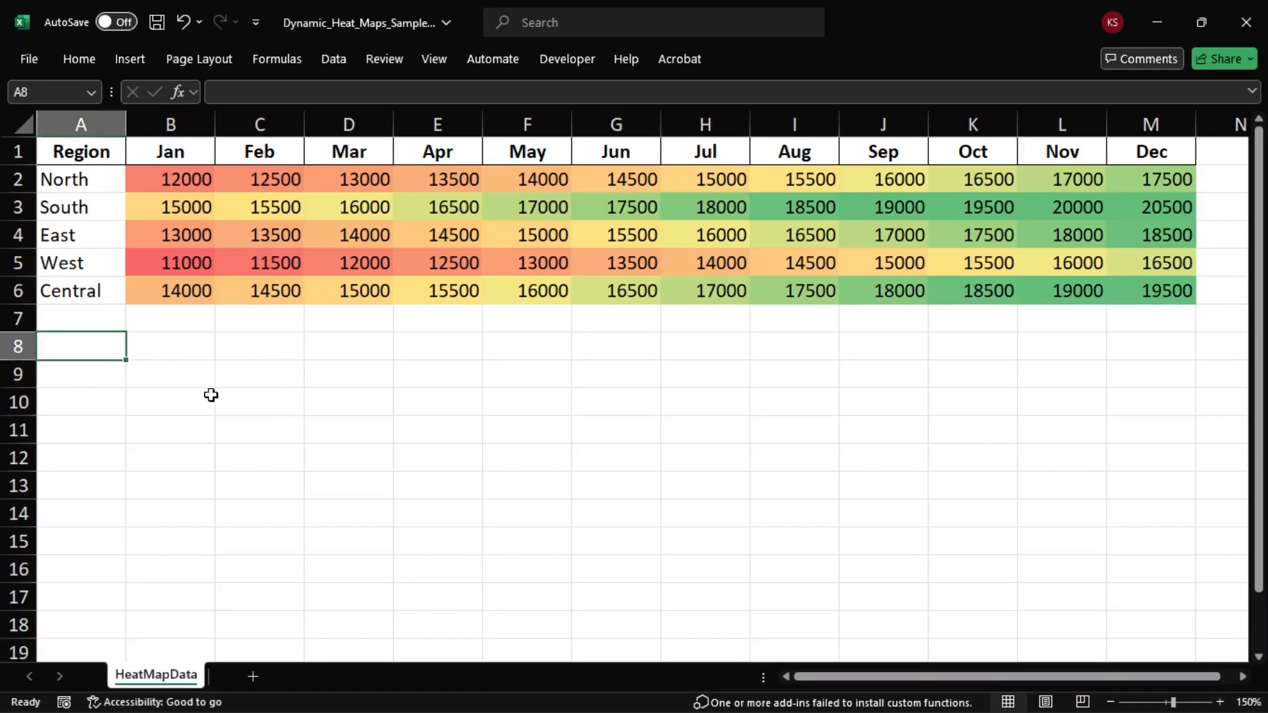
text(Selec)
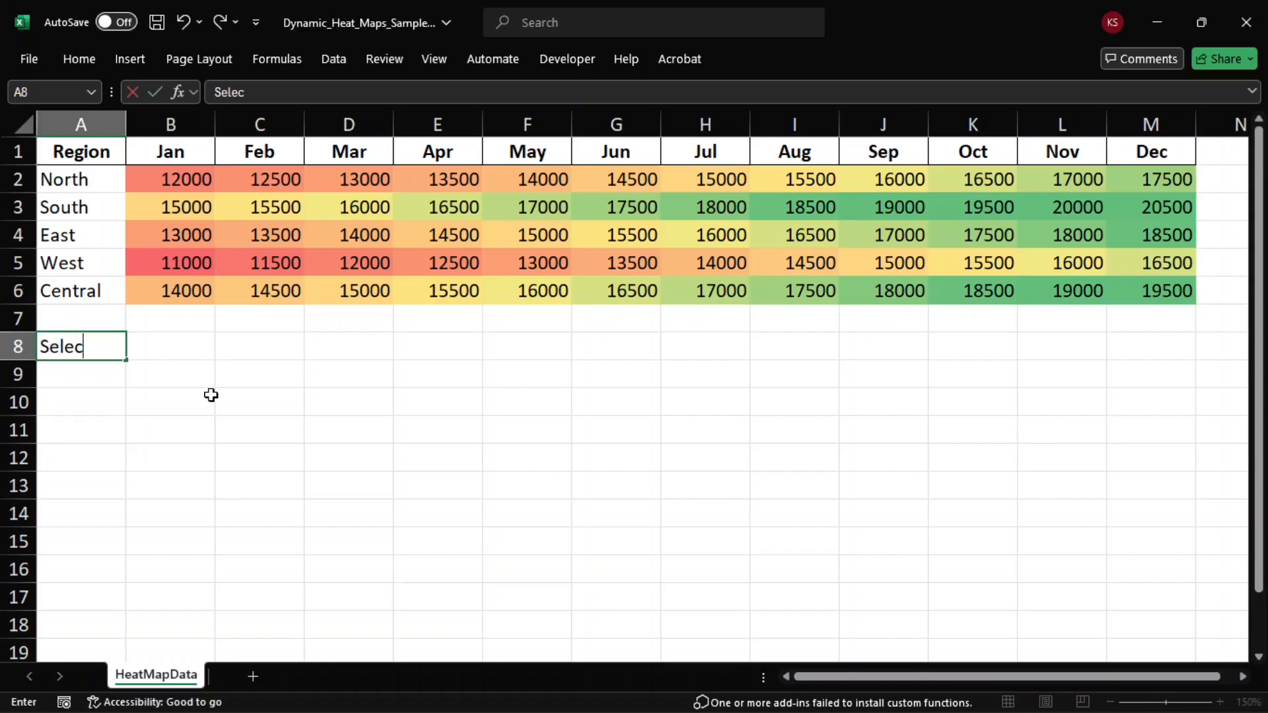
text(t Regui)
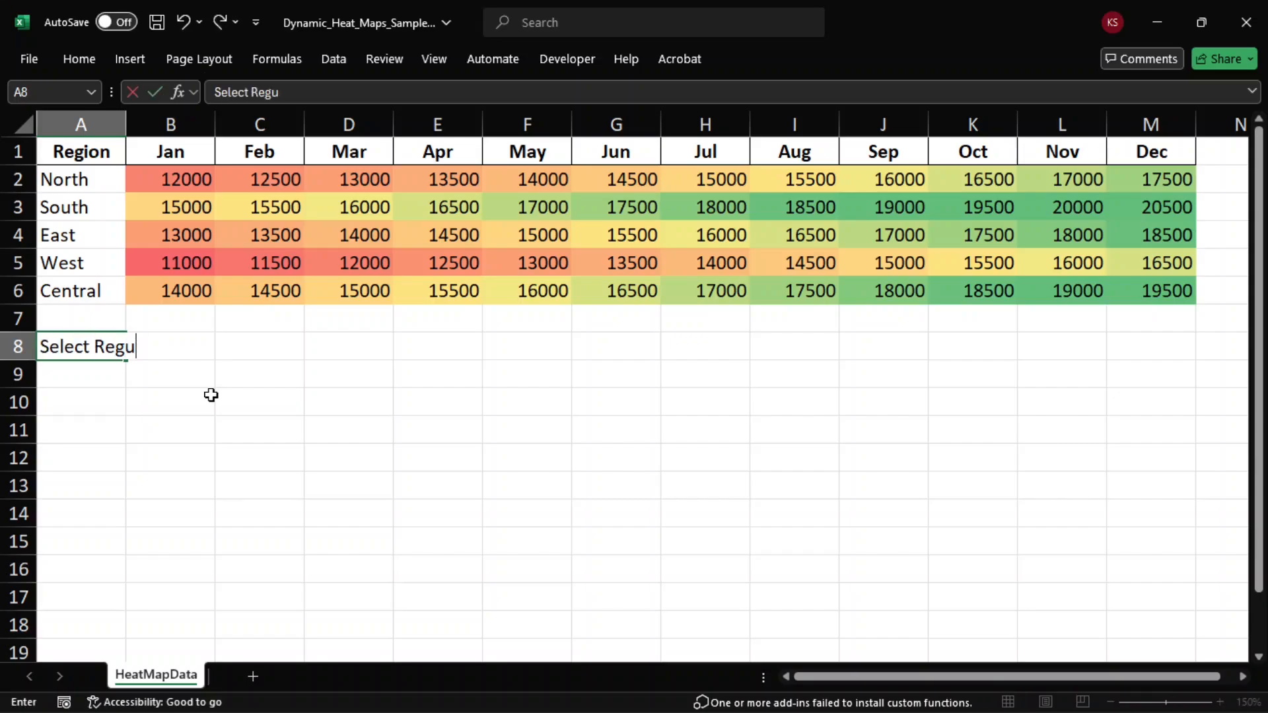
key(BackSpace)
text(ion)
key(Return)
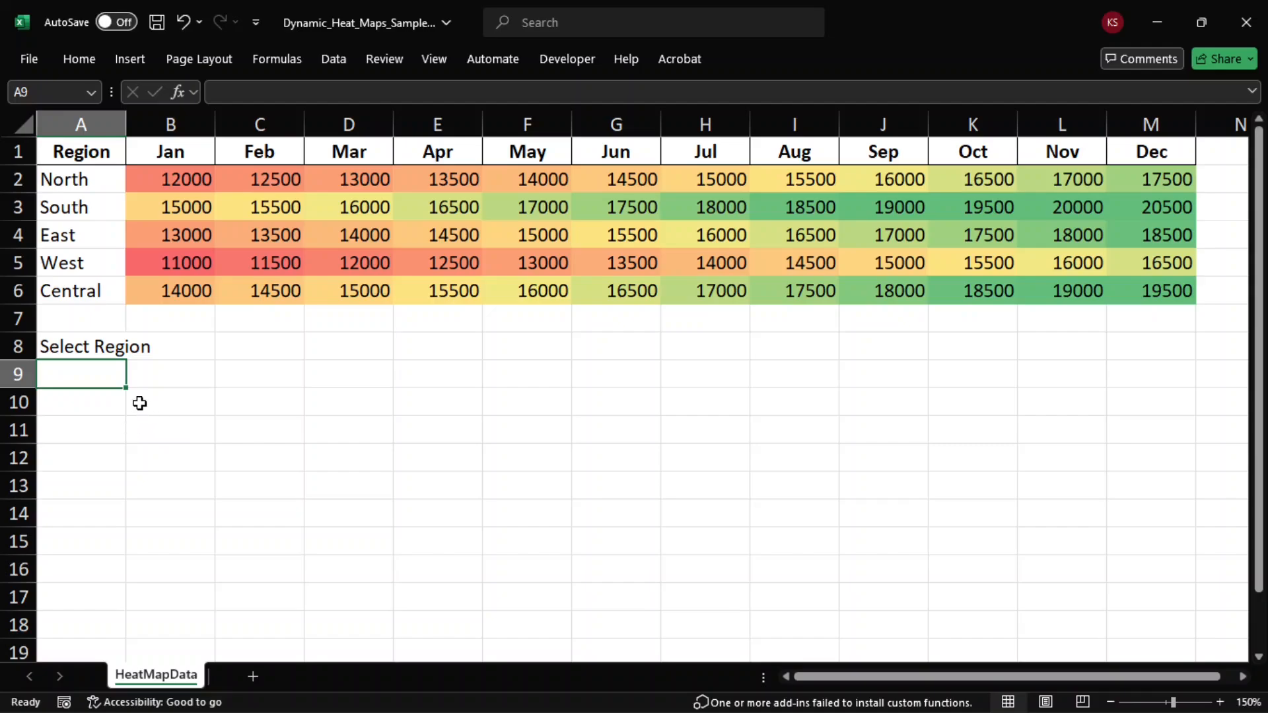
Step: Add list data validation to cell A9, using the region names in A2:A6 as its source
click(190, 375)
click(89, 374)
click(334, 61)
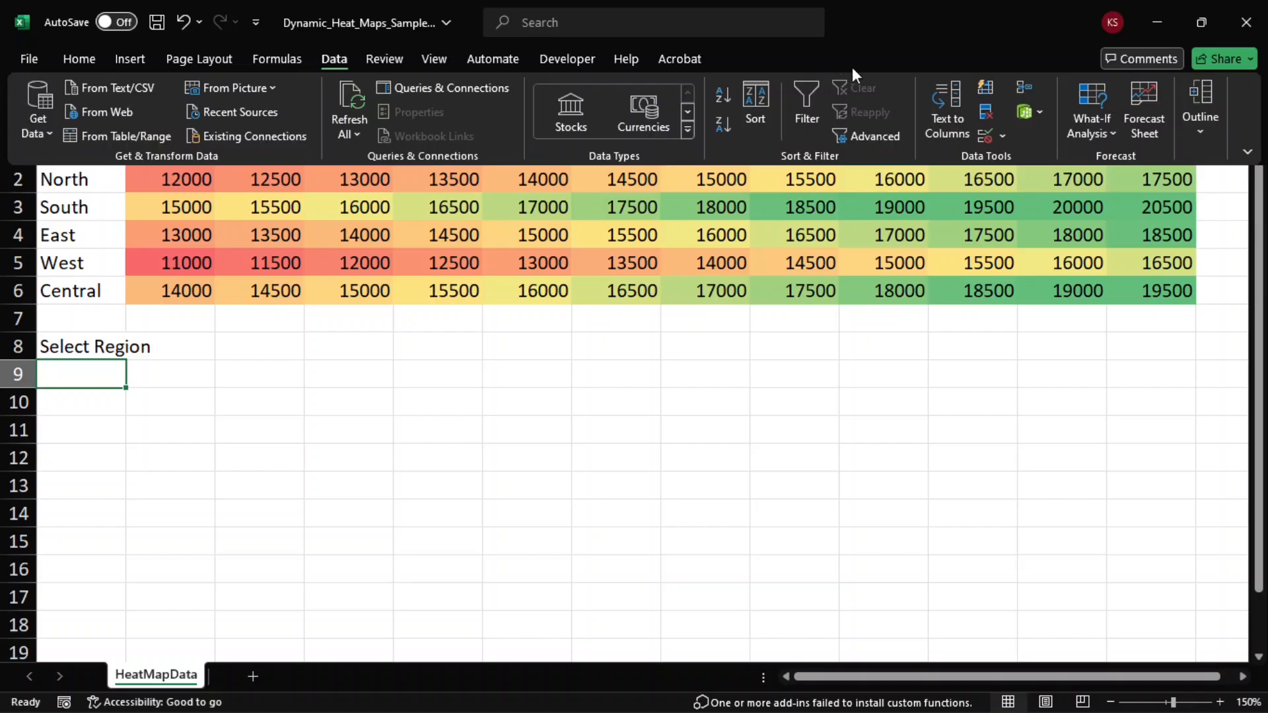
click(1005, 140)
click(1033, 165)
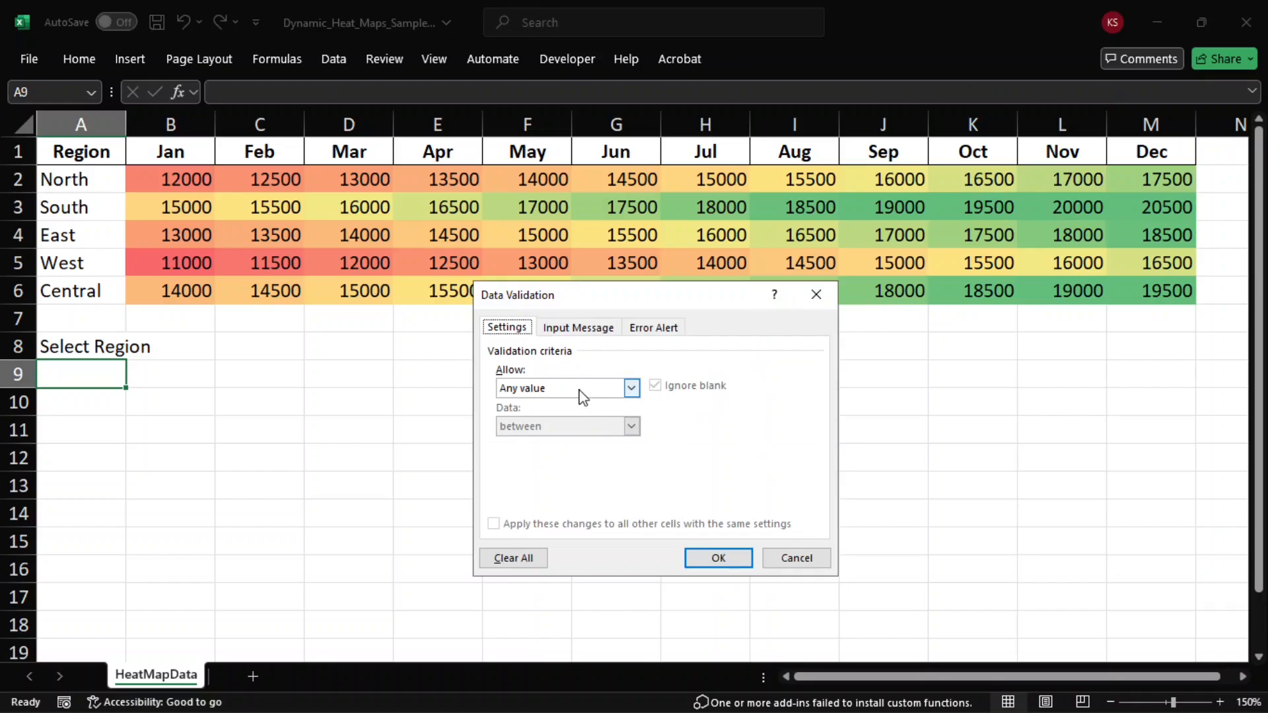
click(582, 395)
click(556, 436)
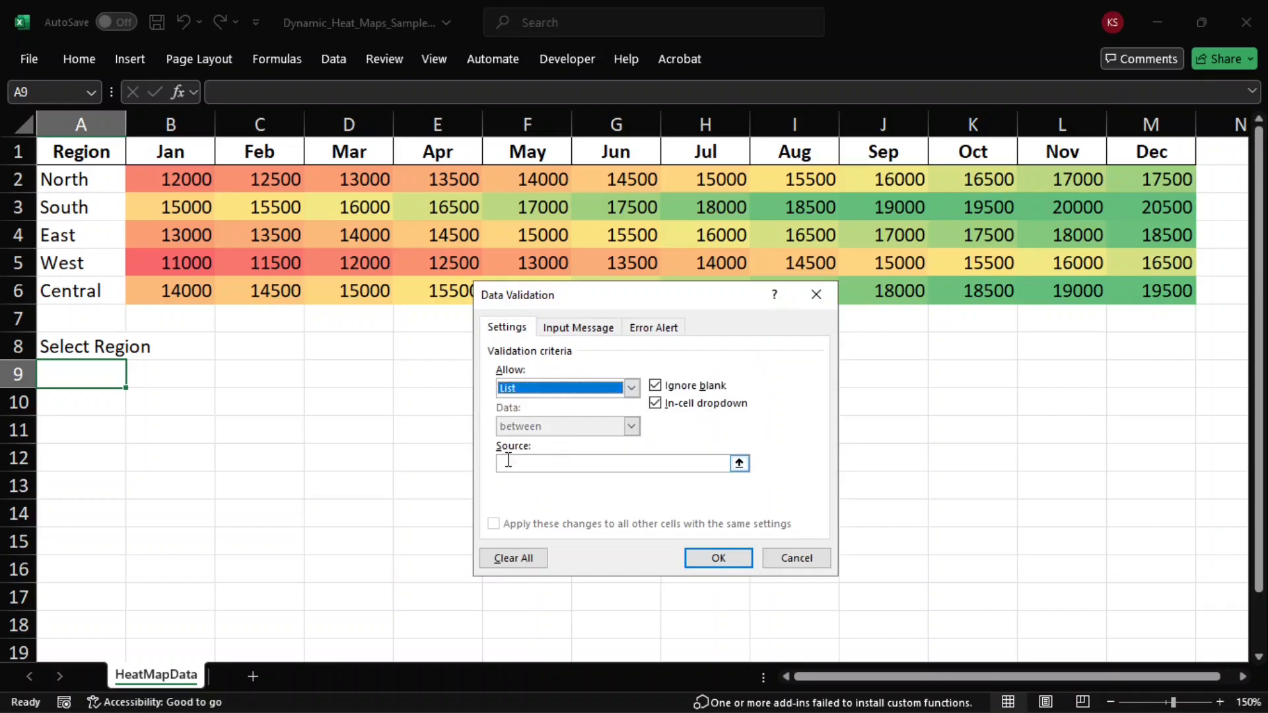
click(726, 463)
drag(96, 181, 92, 285)
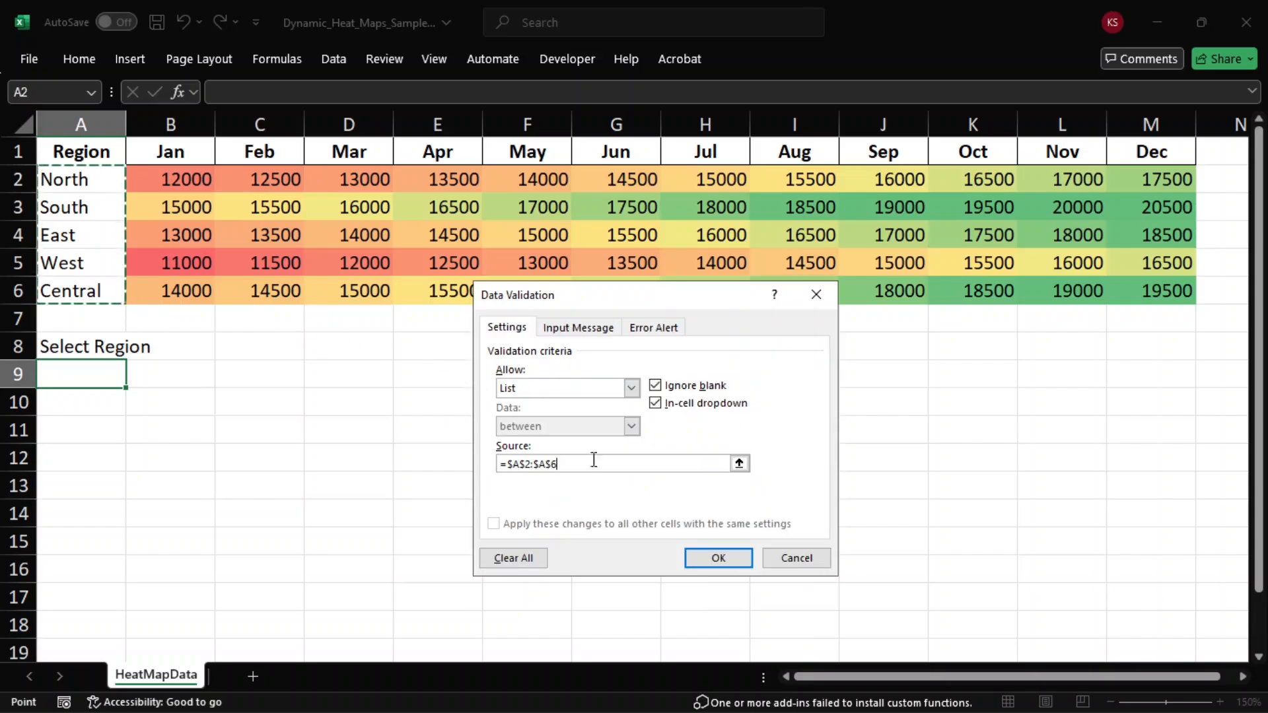
click(713, 559)
click(195, 372)
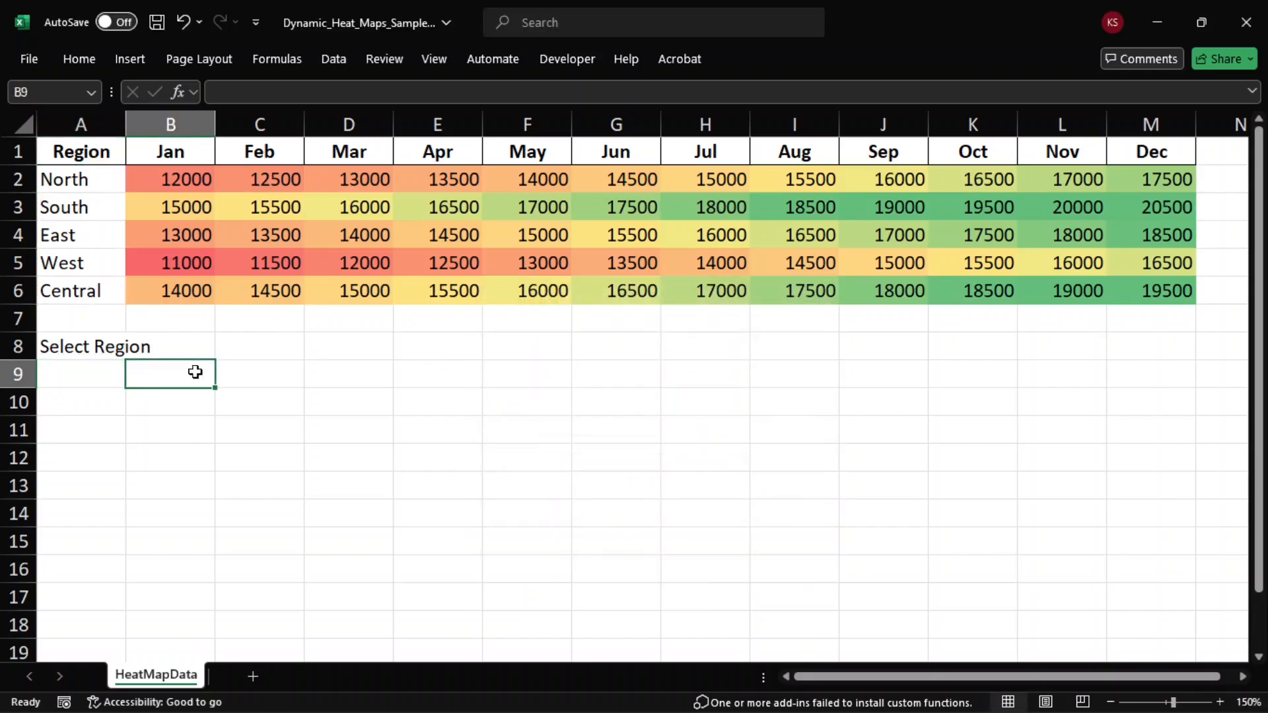
Step: Enter =FILTER(B2:M6,A2:A6=A9,"No Data") in cell B9 to return the monthly values of the region chosen in A9
text(=fil)
key(Tab)
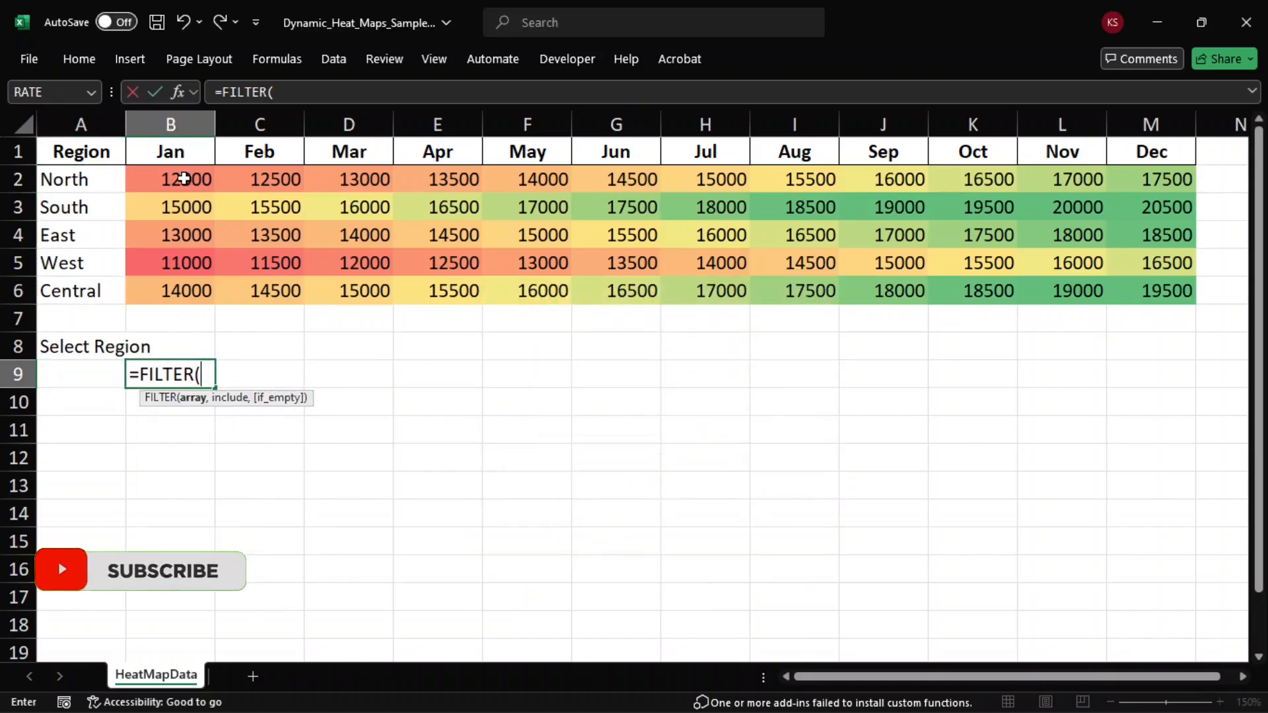
drag(176, 178, 1130, 287)
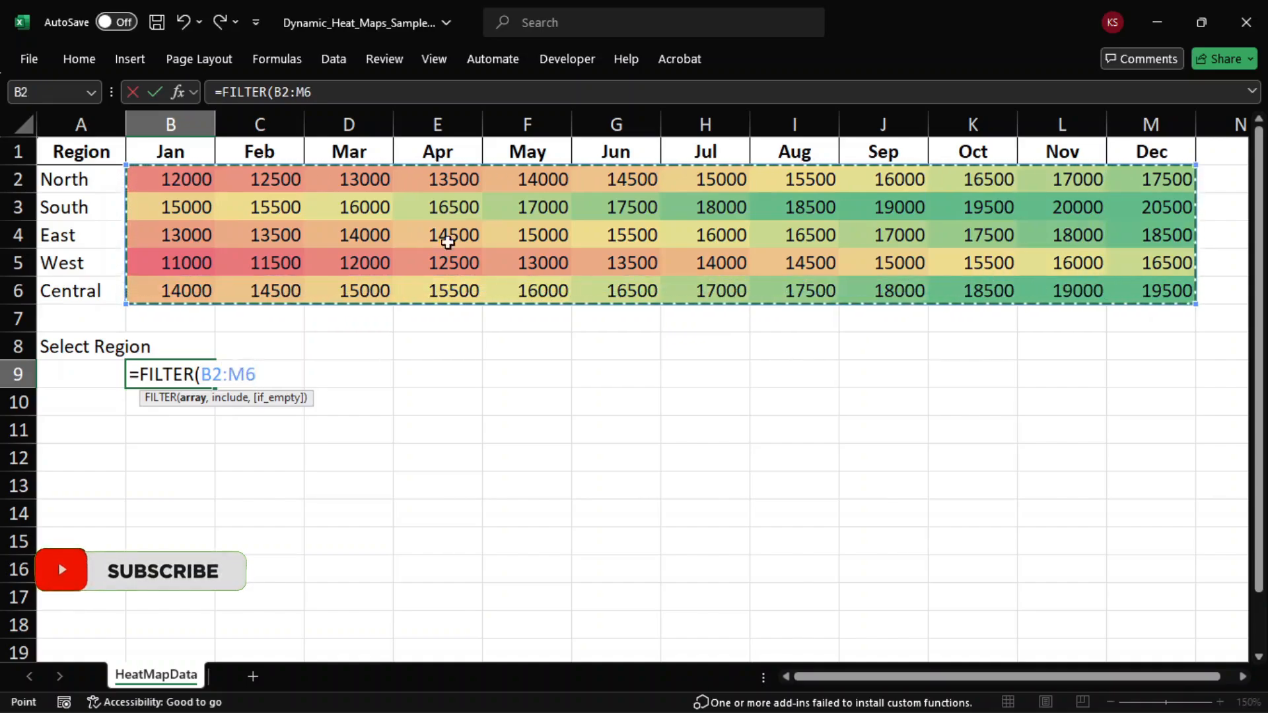
text(,)
drag(99, 176, 97, 290)
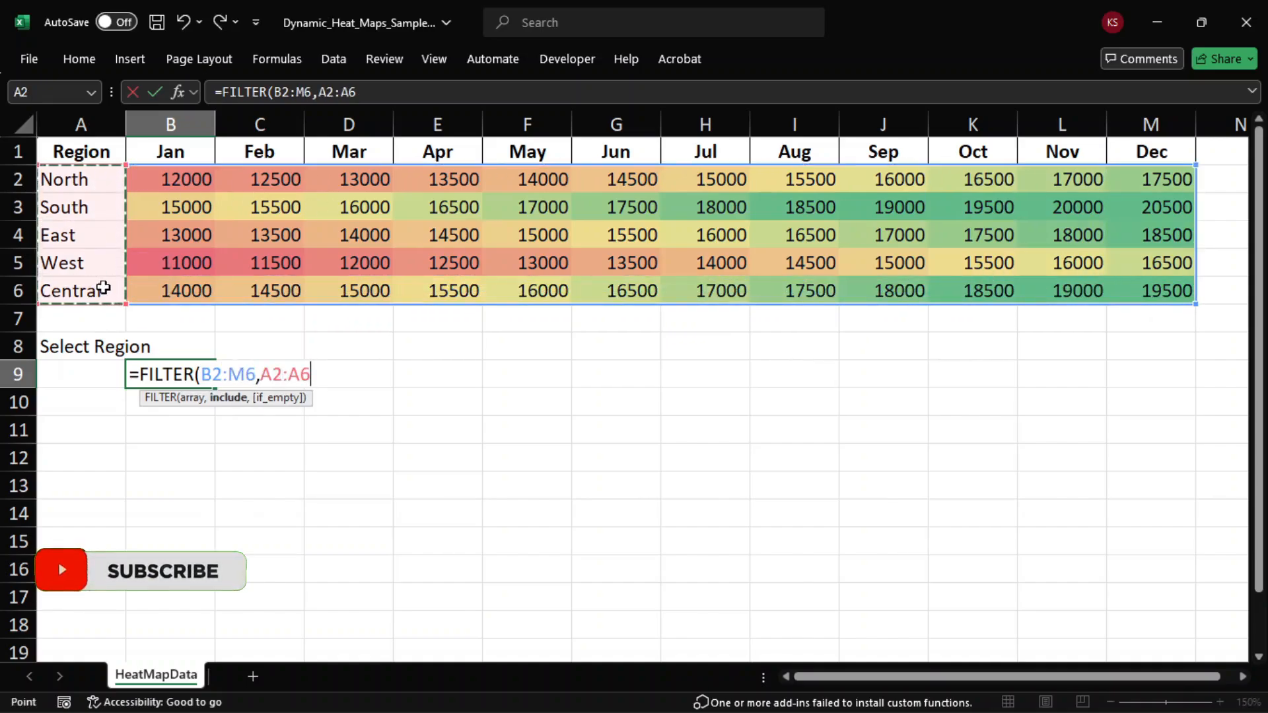
text(=)
click(77, 375)
text(,"No Data)
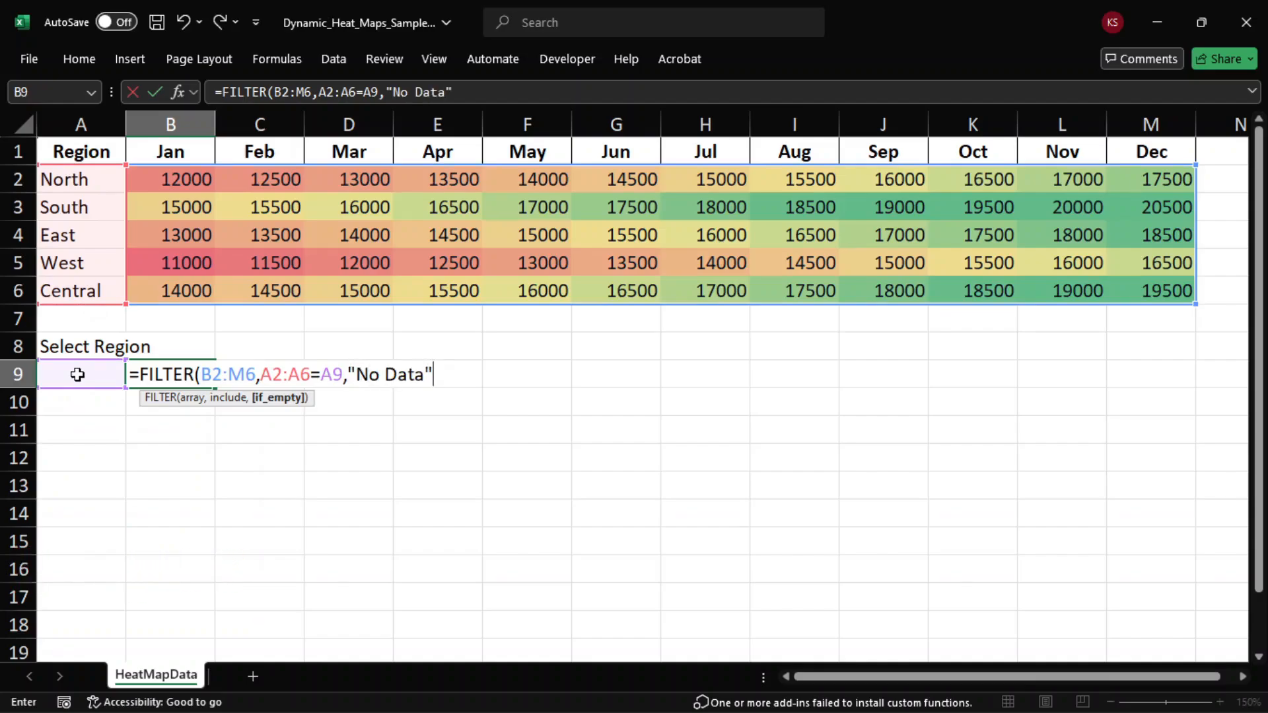
key(Return)
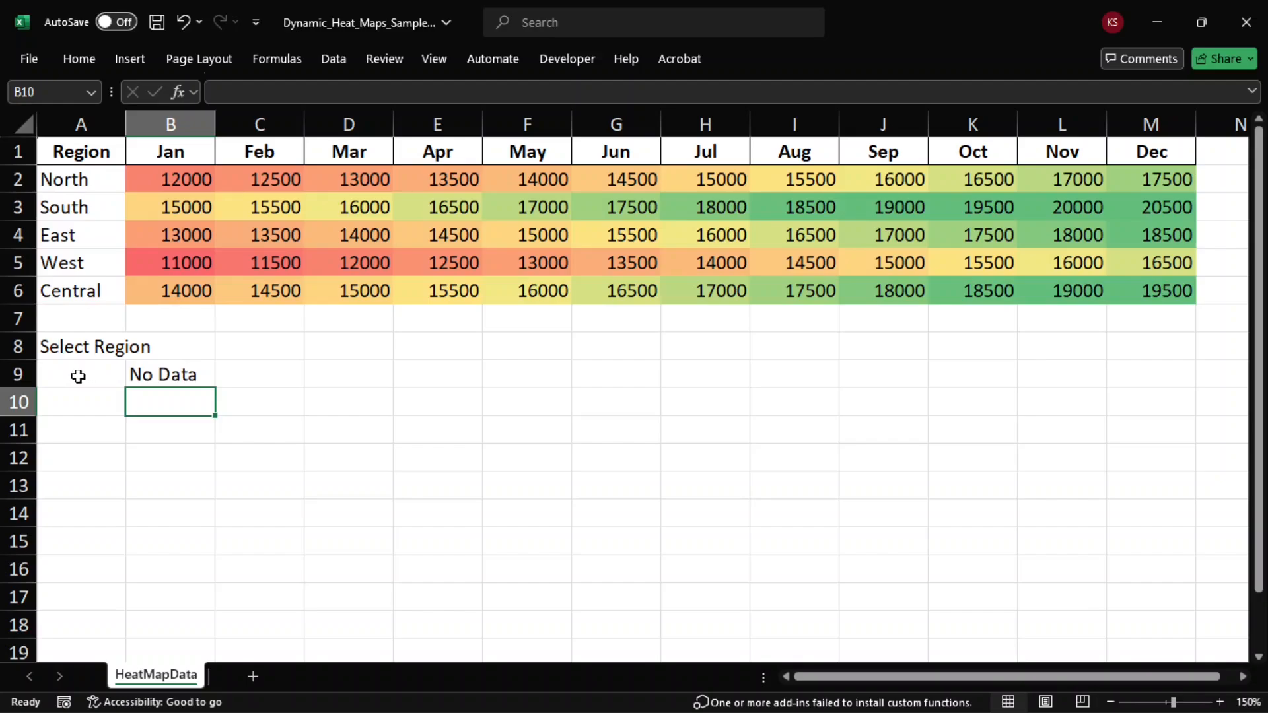
Step: Choose North from the region list in cell A9
click(78, 376)
click(134, 379)
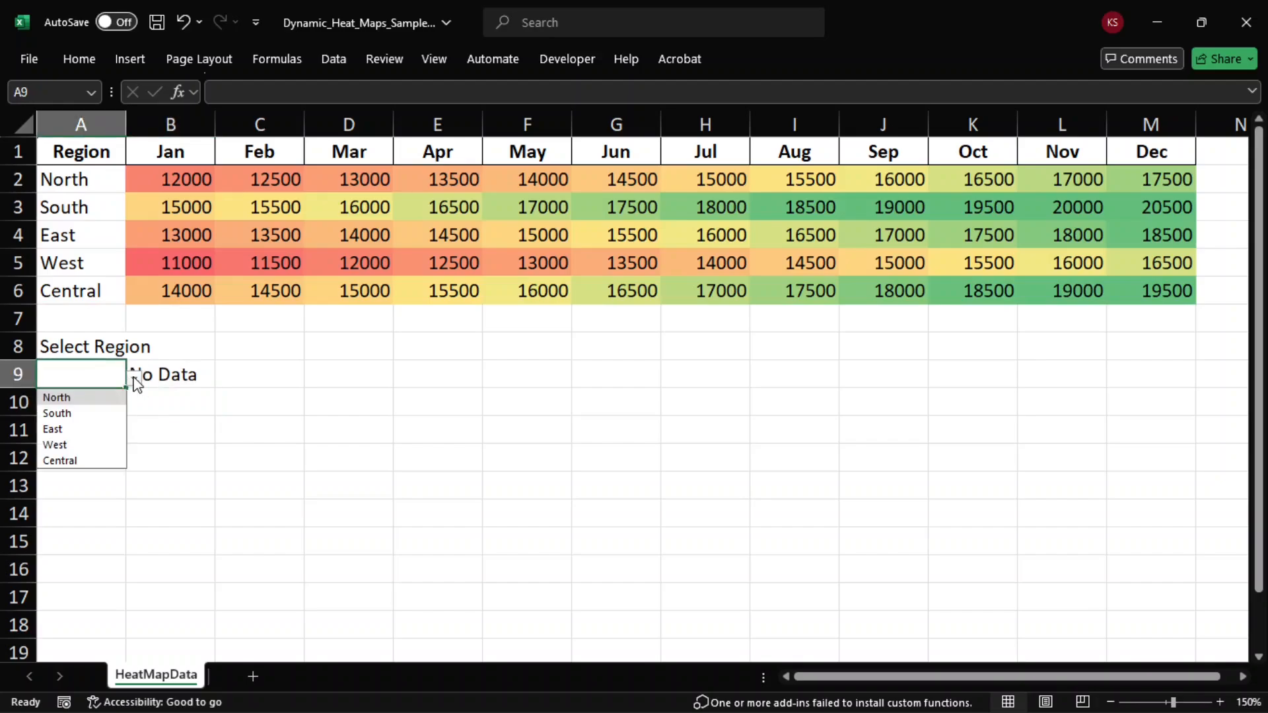
click(98, 401)
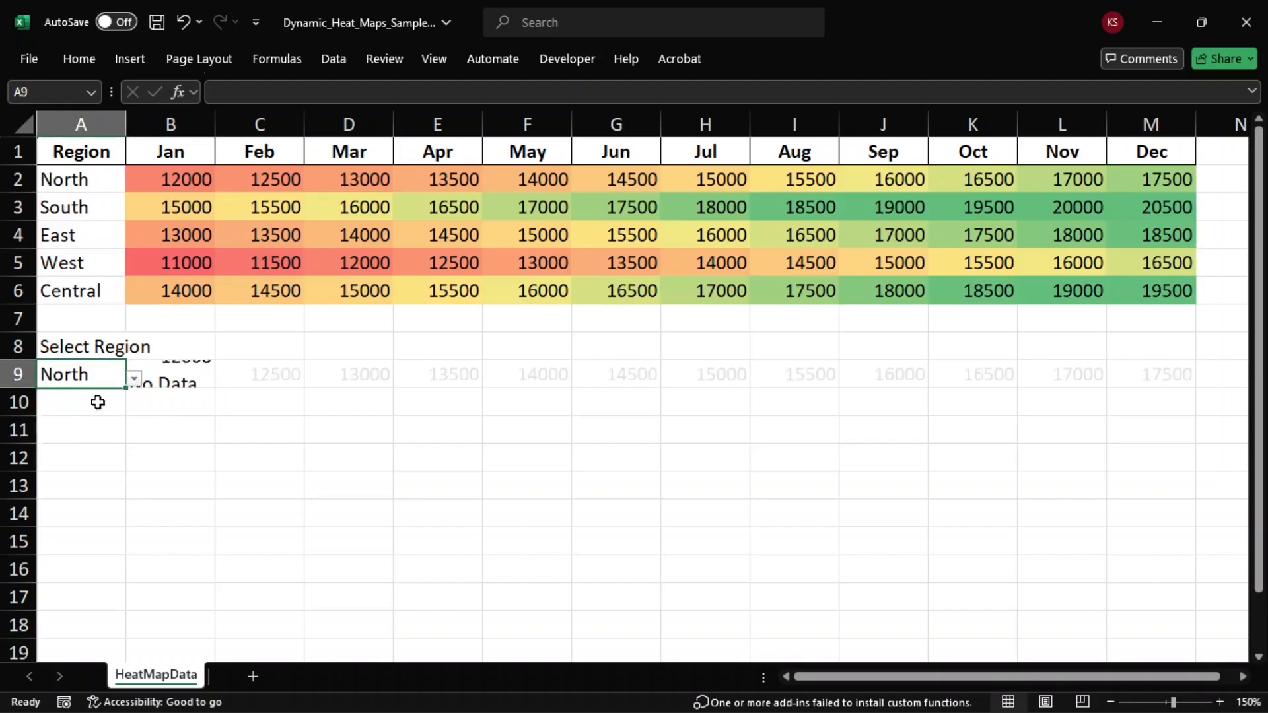
click(112, 466)
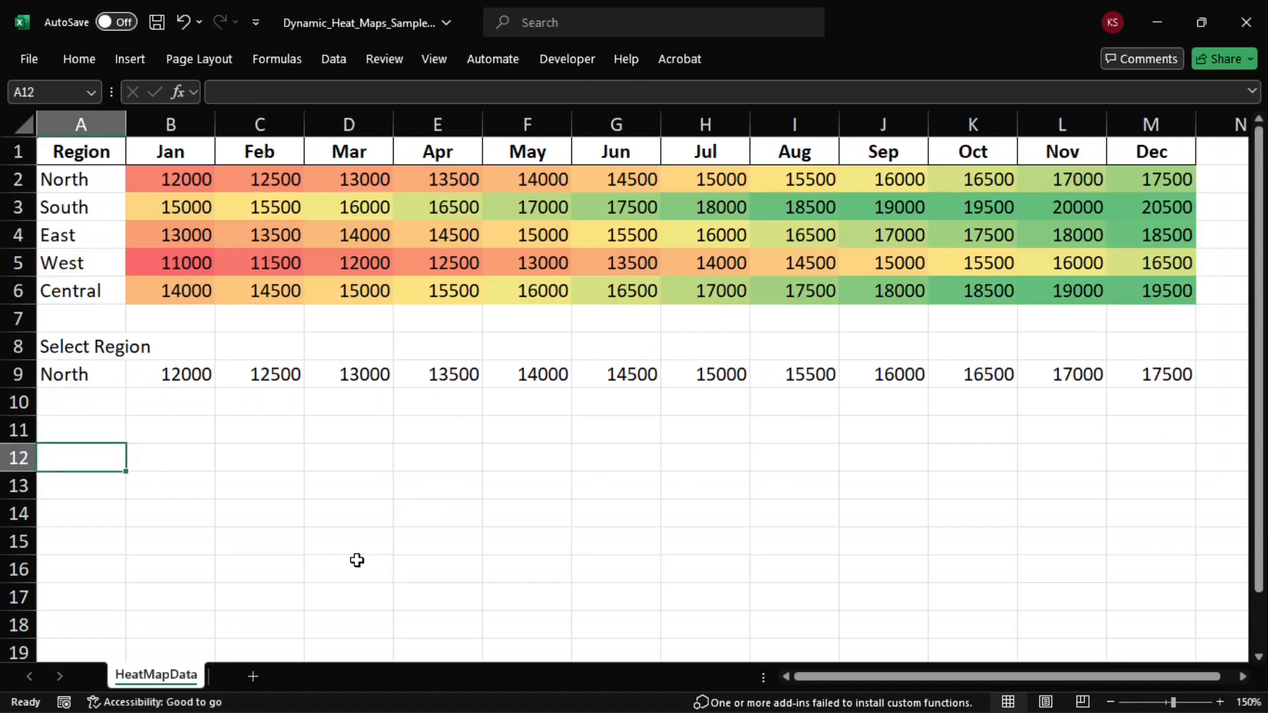
Step: Apply the green-yellow-red color scale to the filtered monthly values in B9:M9
drag(148, 376, 1152, 373)
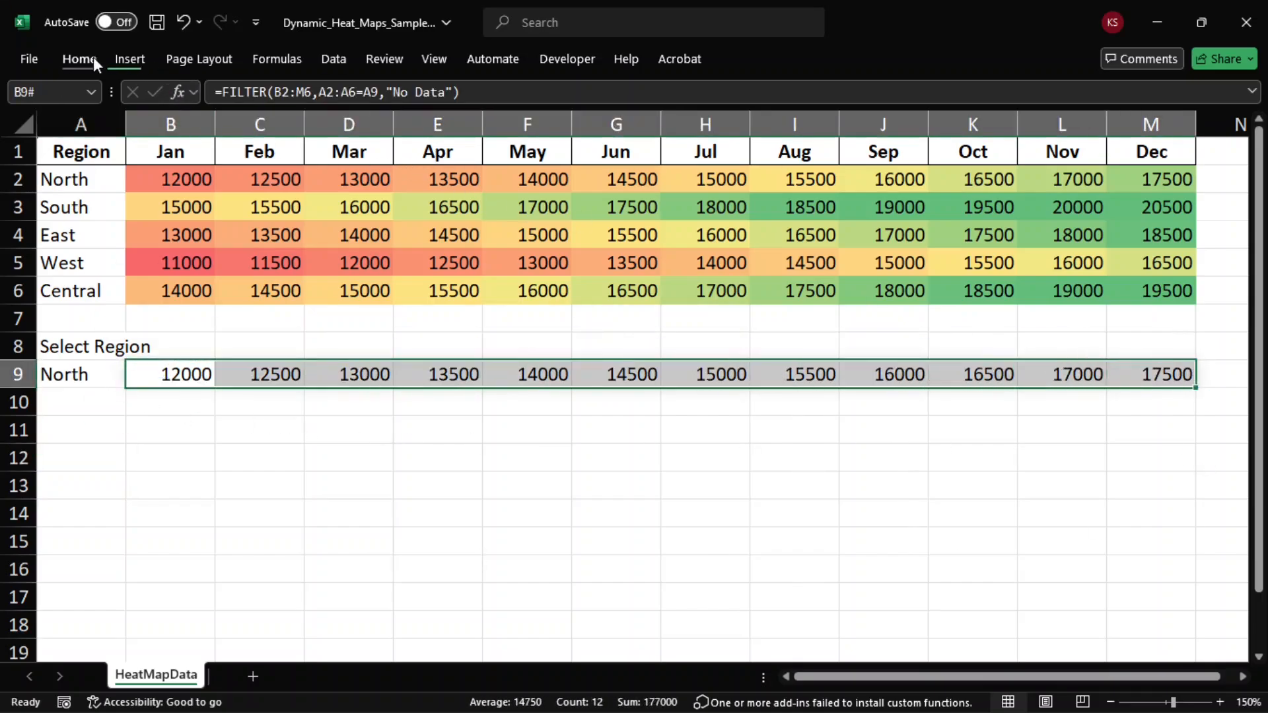
click(94, 58)
click(724, 94)
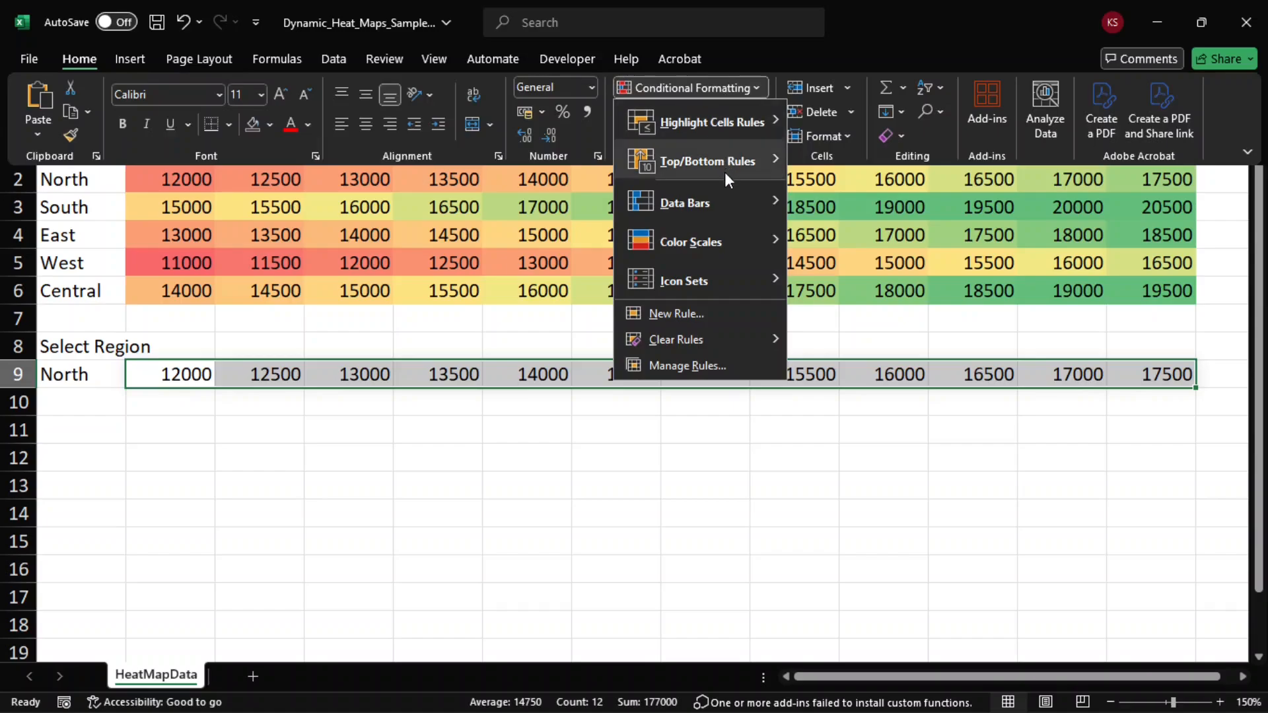
mouse_move(712, 251)
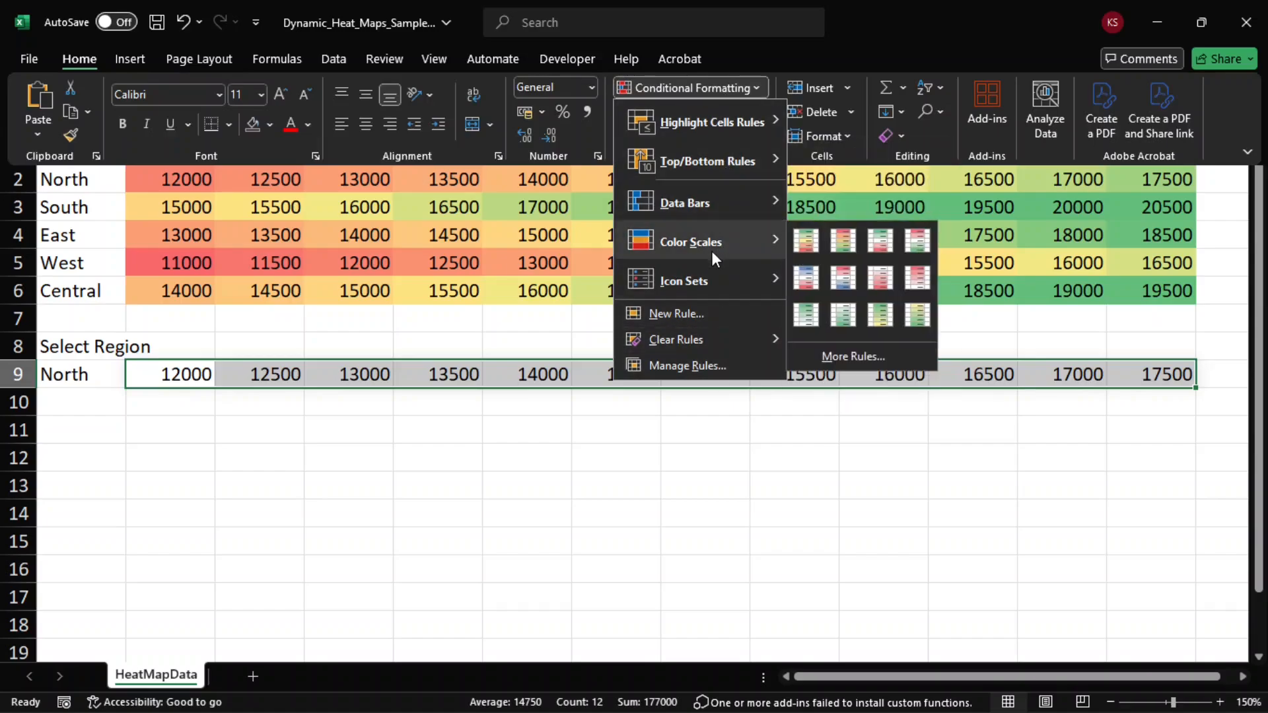
click(814, 240)
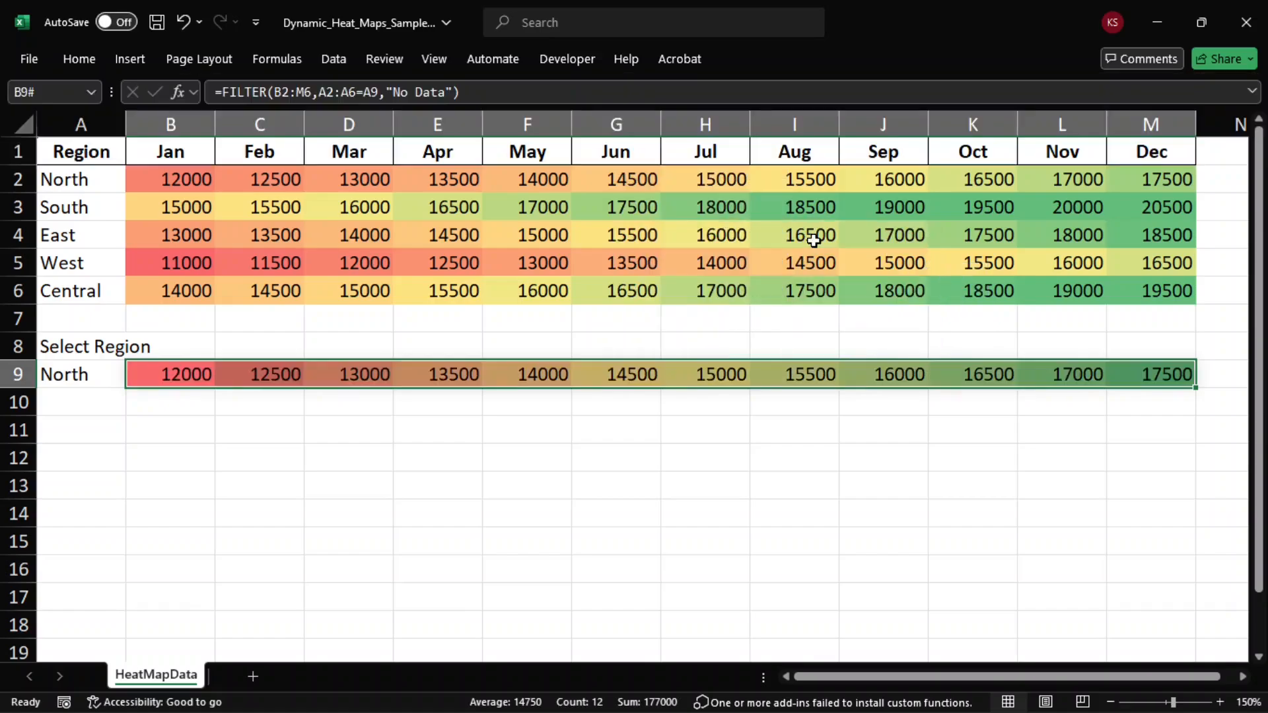
click(533, 437)
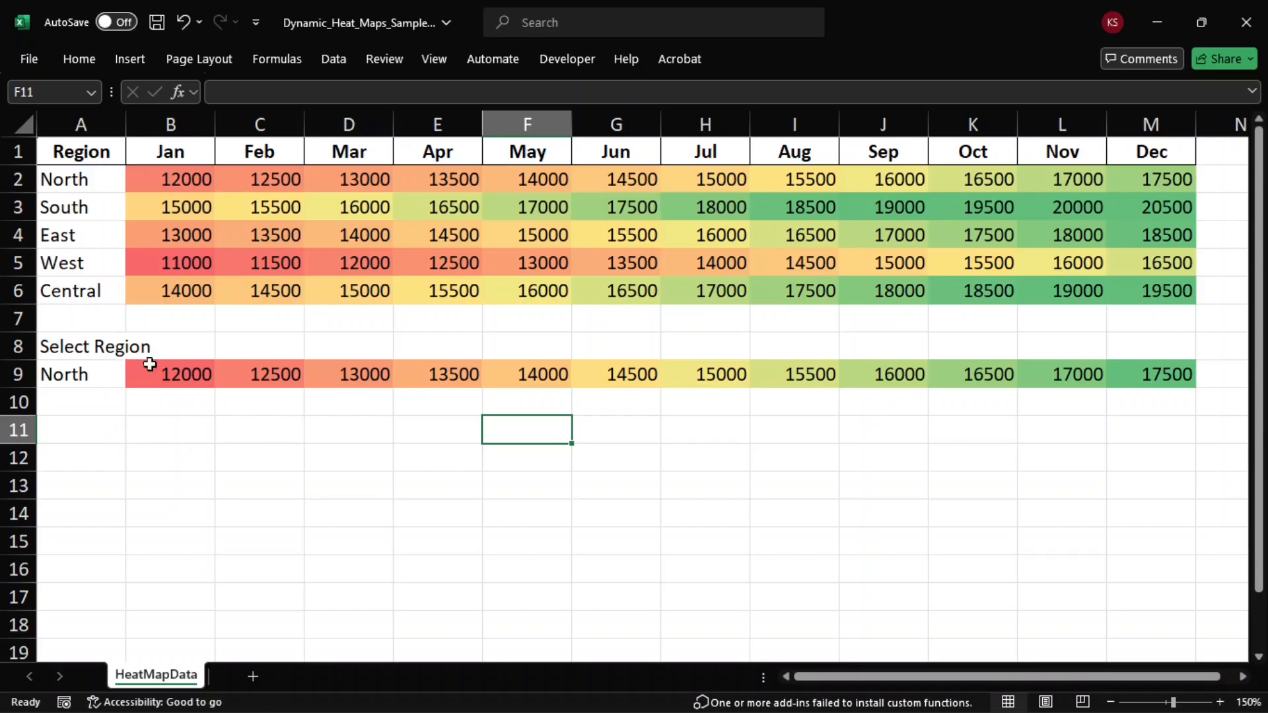
Step: Test the region list in A9 by switching it to South, West, Central and back to North
click(111, 370)
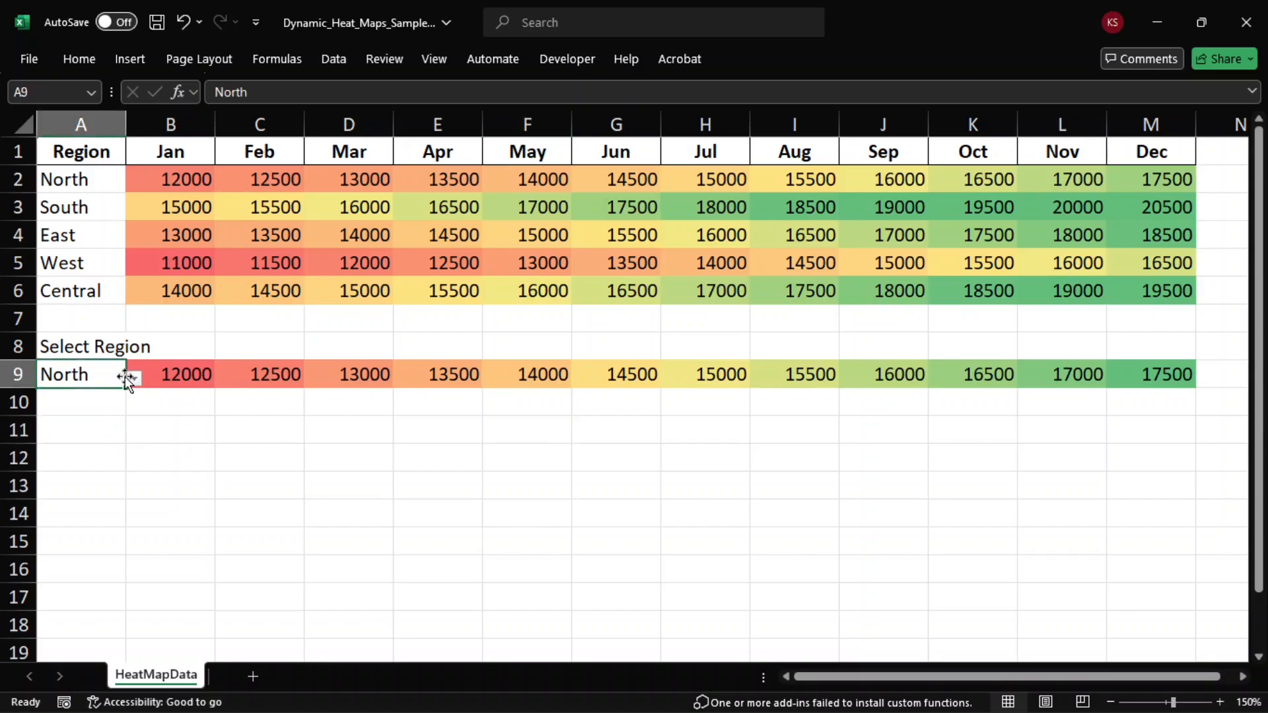
click(132, 378)
click(89, 414)
click(134, 379)
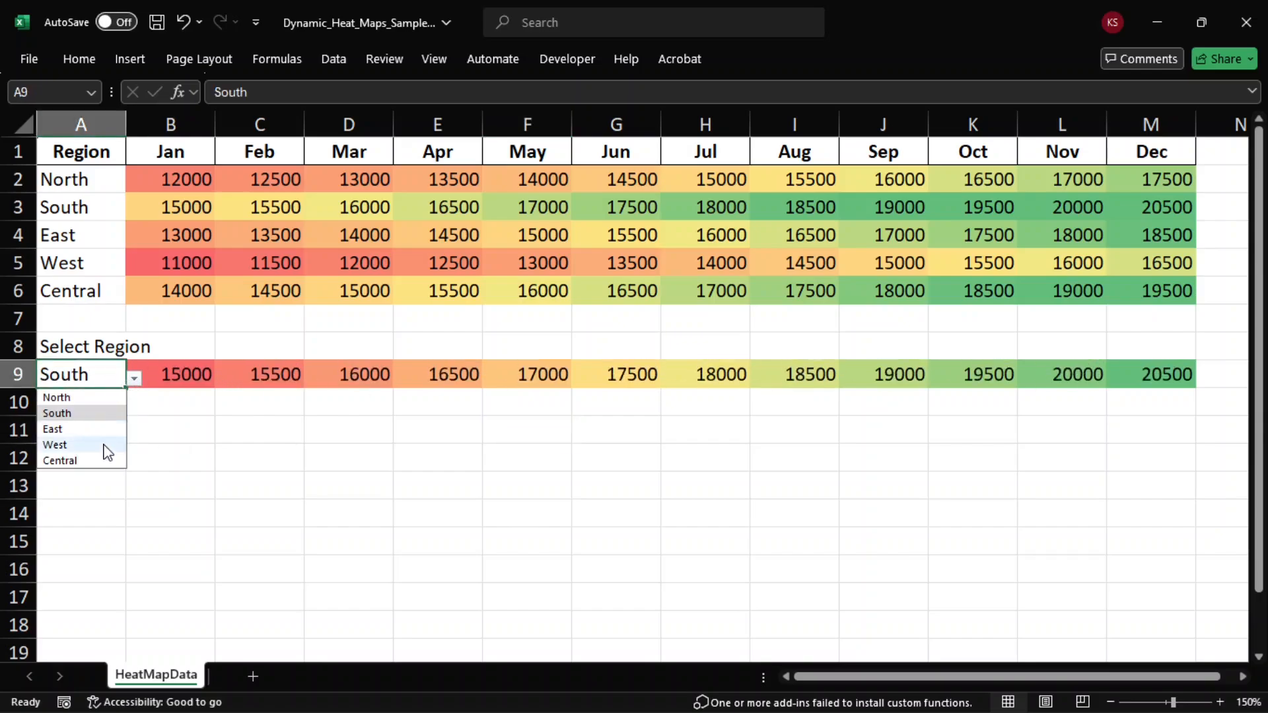
click(105, 446)
click(133, 379)
click(102, 461)
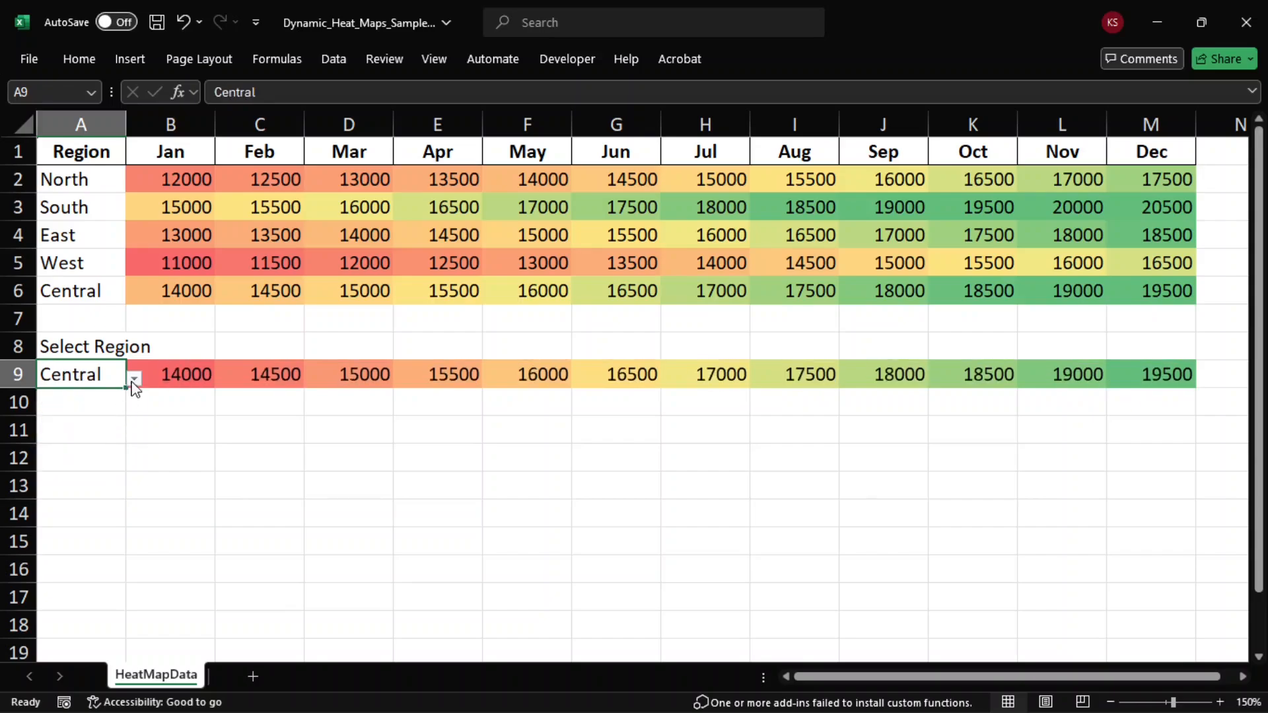
click(133, 378)
click(98, 399)
click(420, 453)
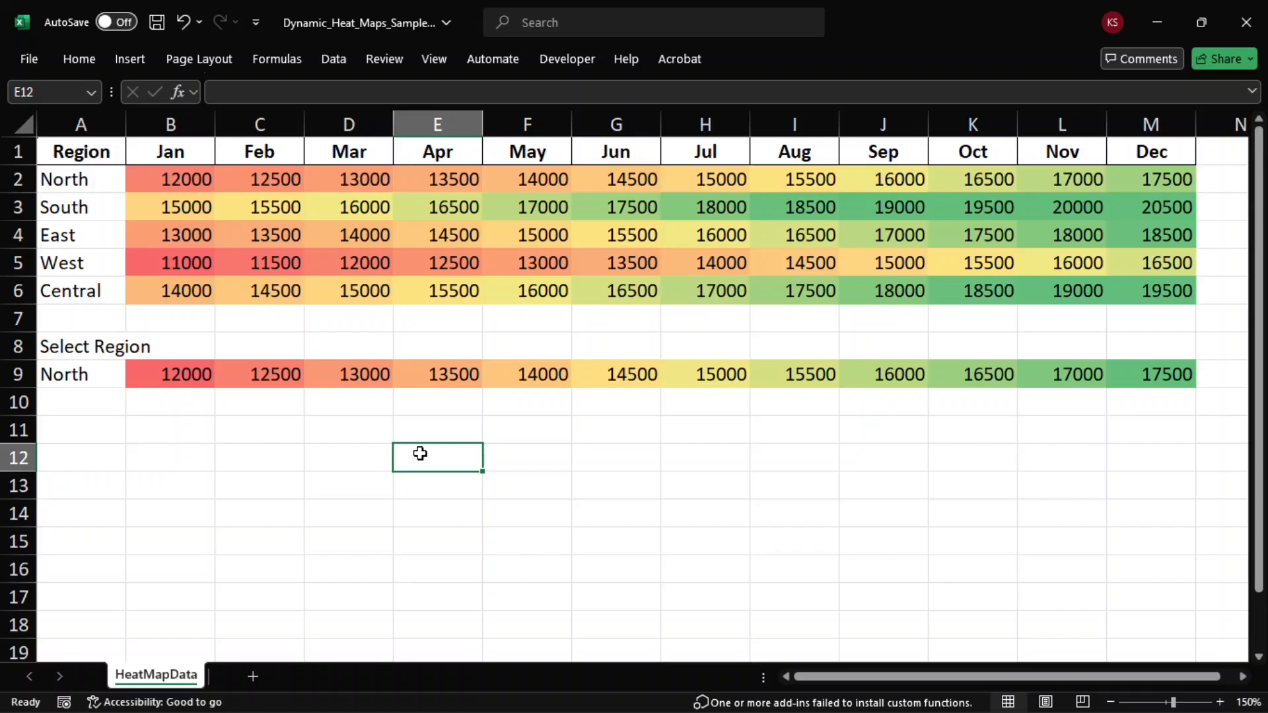
Step: Set the region in cell A9 to South
click(103, 373)
click(134, 378)
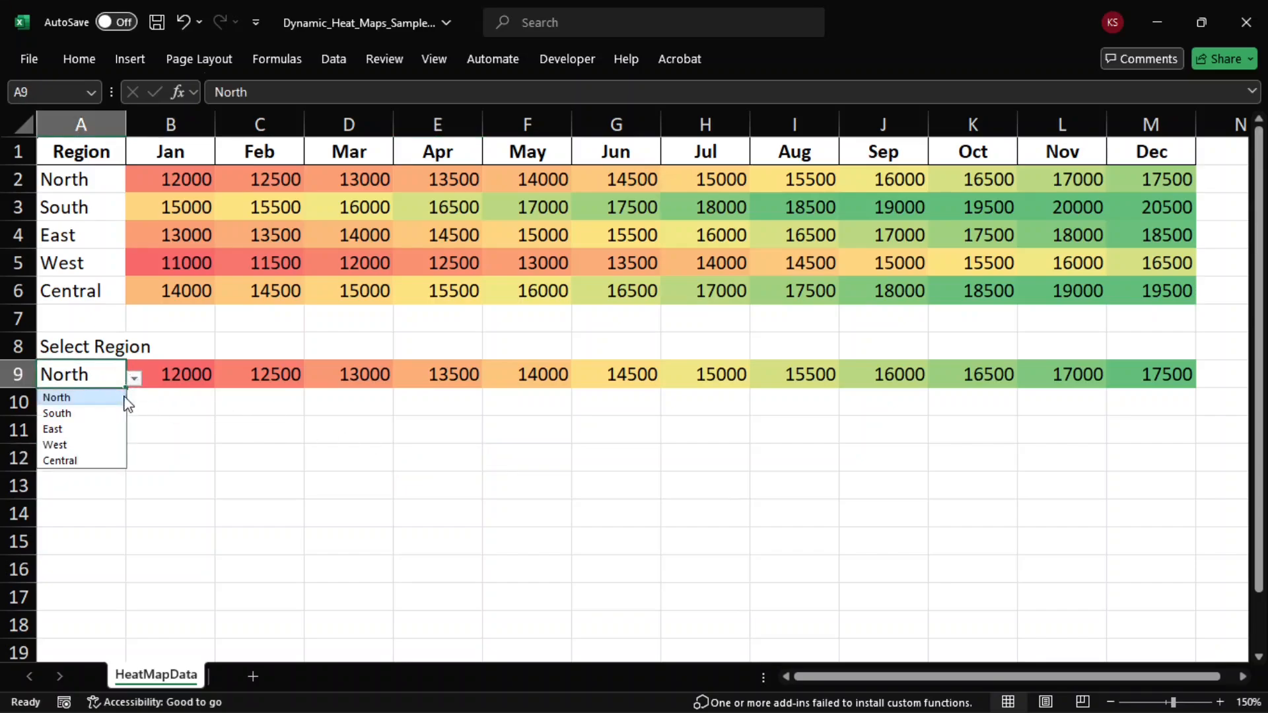
click(118, 415)
click(399, 487)
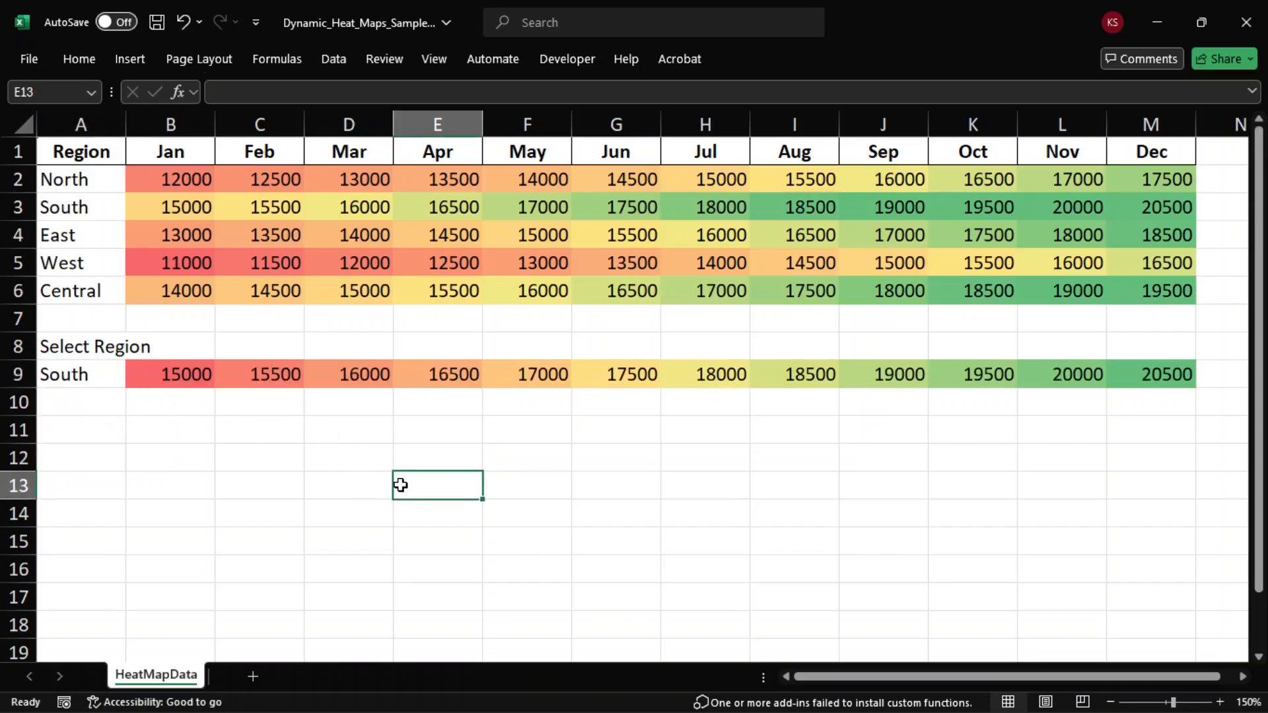
Step: Start a formula-based conditional formatting rule for B2:M6 and B9:M9 using the formula =B2>=20000
drag(173, 187, 1157, 286)
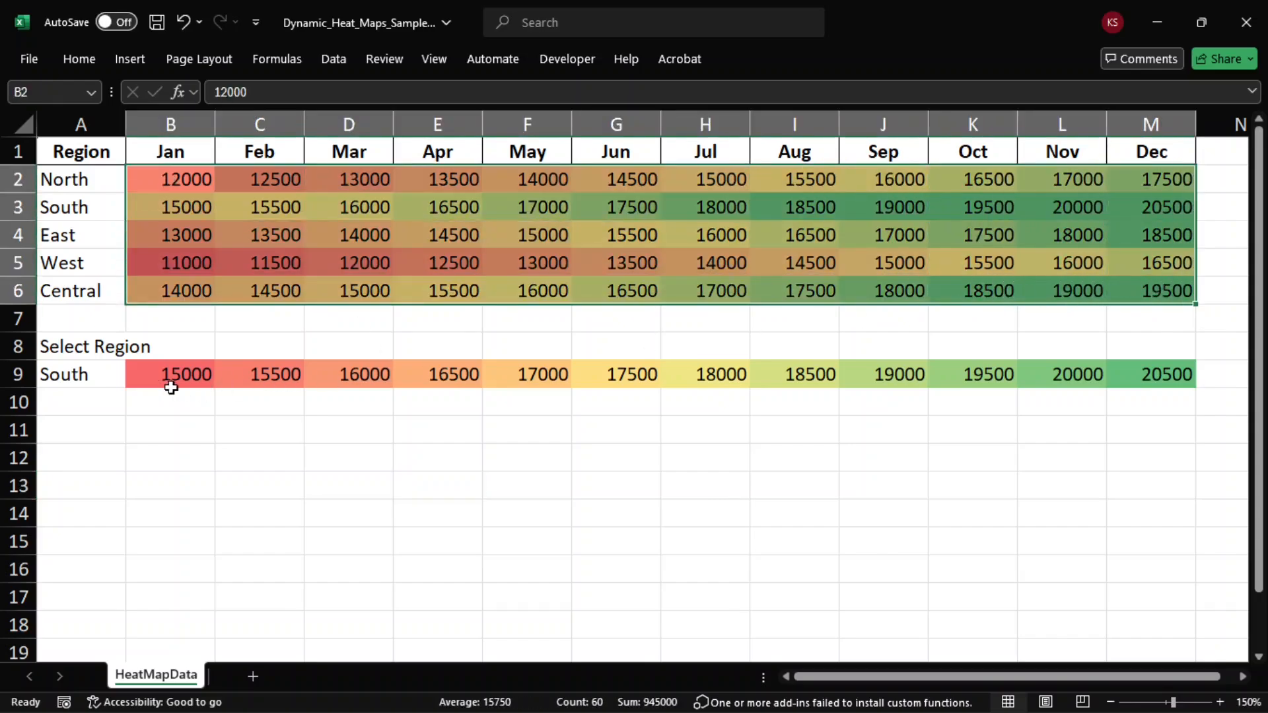
ctrl+drag(176, 378, 1162, 374)
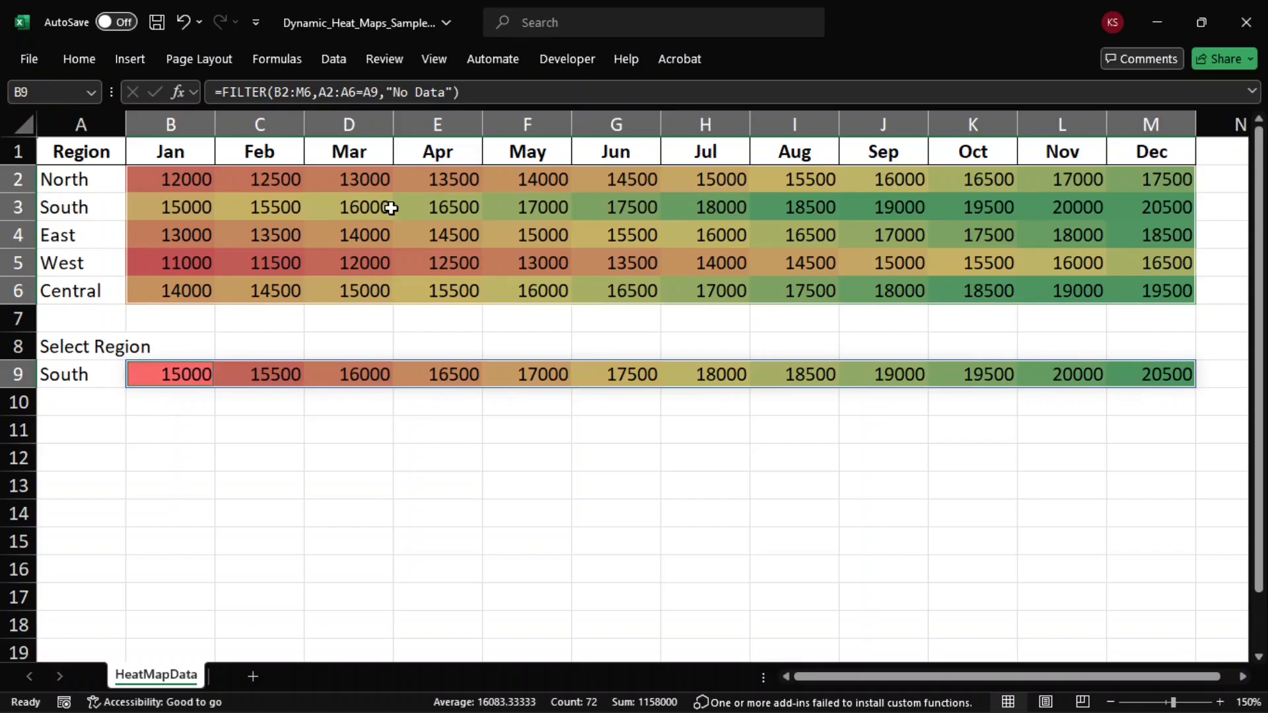
click(92, 66)
click(700, 90)
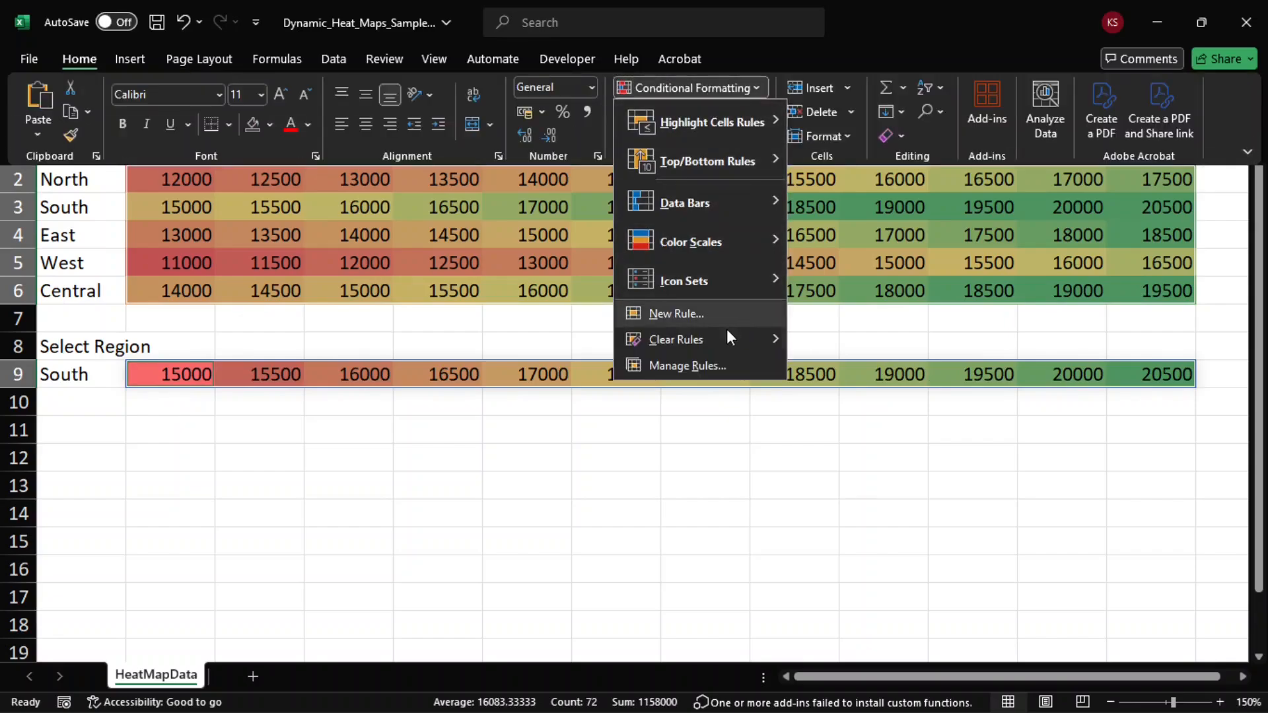
click(708, 311)
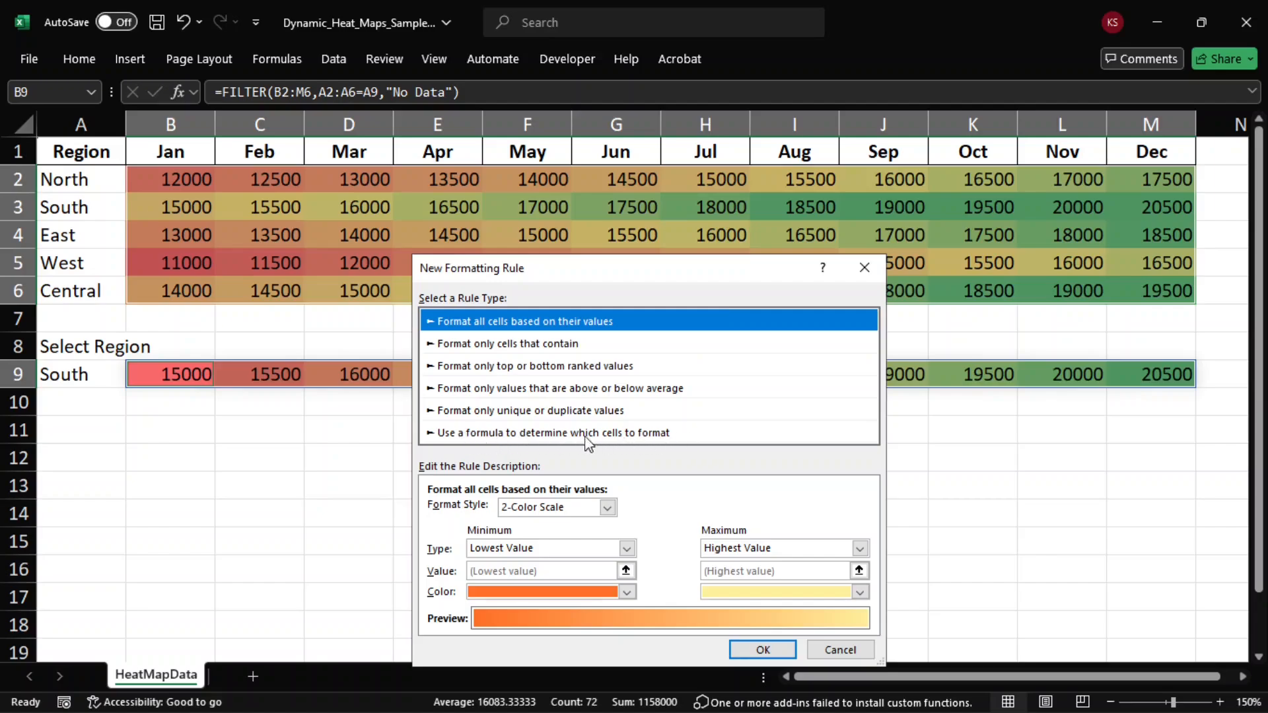
click(651, 437)
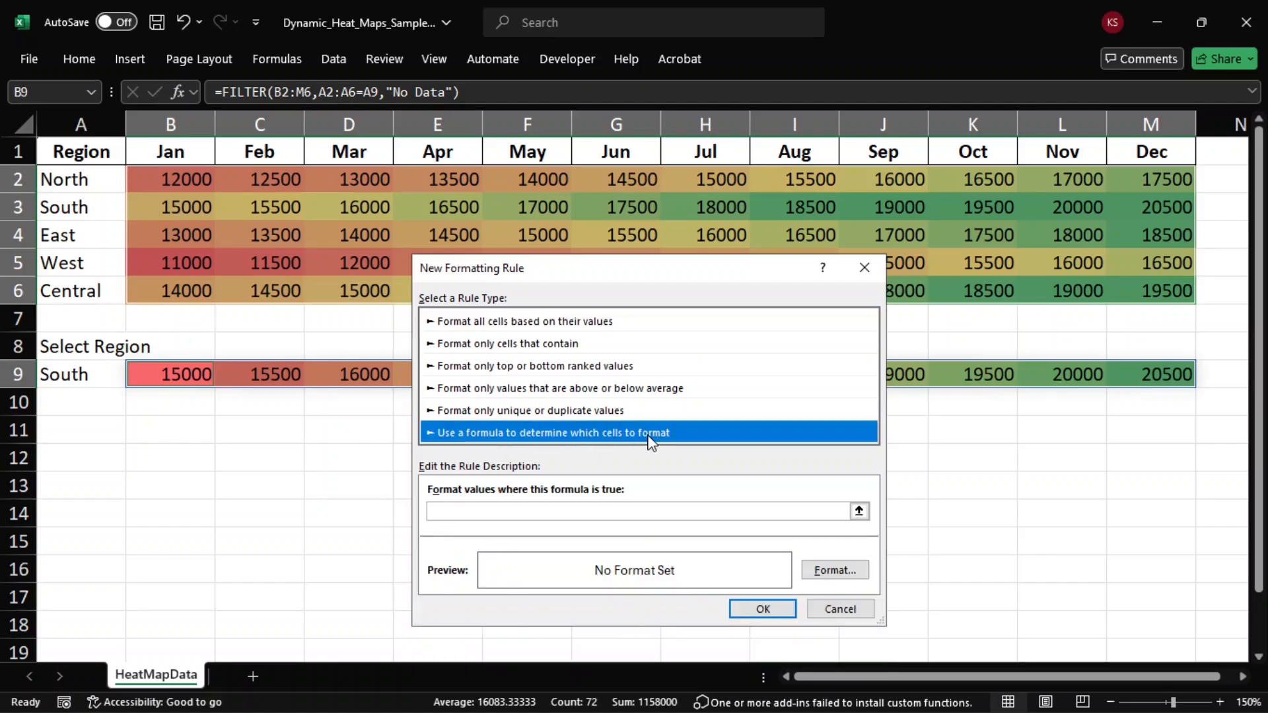
click(500, 513)
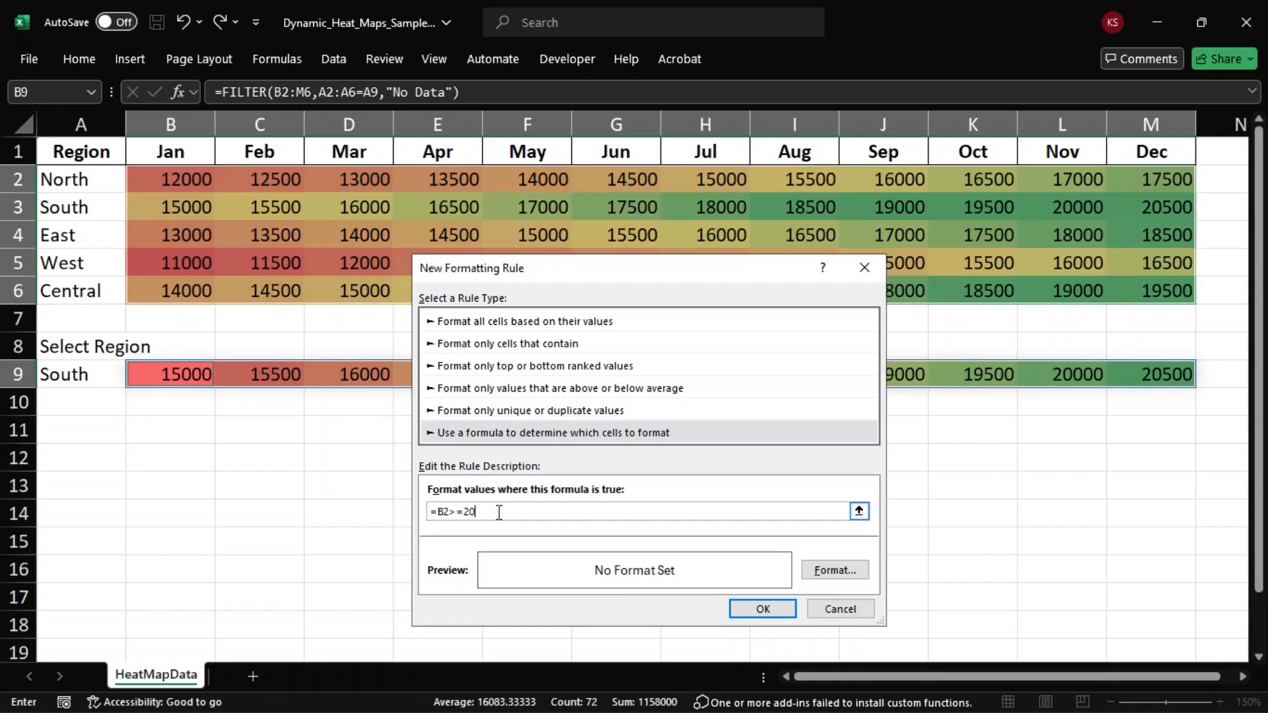
Step: Give the new formatting rule a dark teal background fill and apply the rule to the selected ranges
click(853, 574)
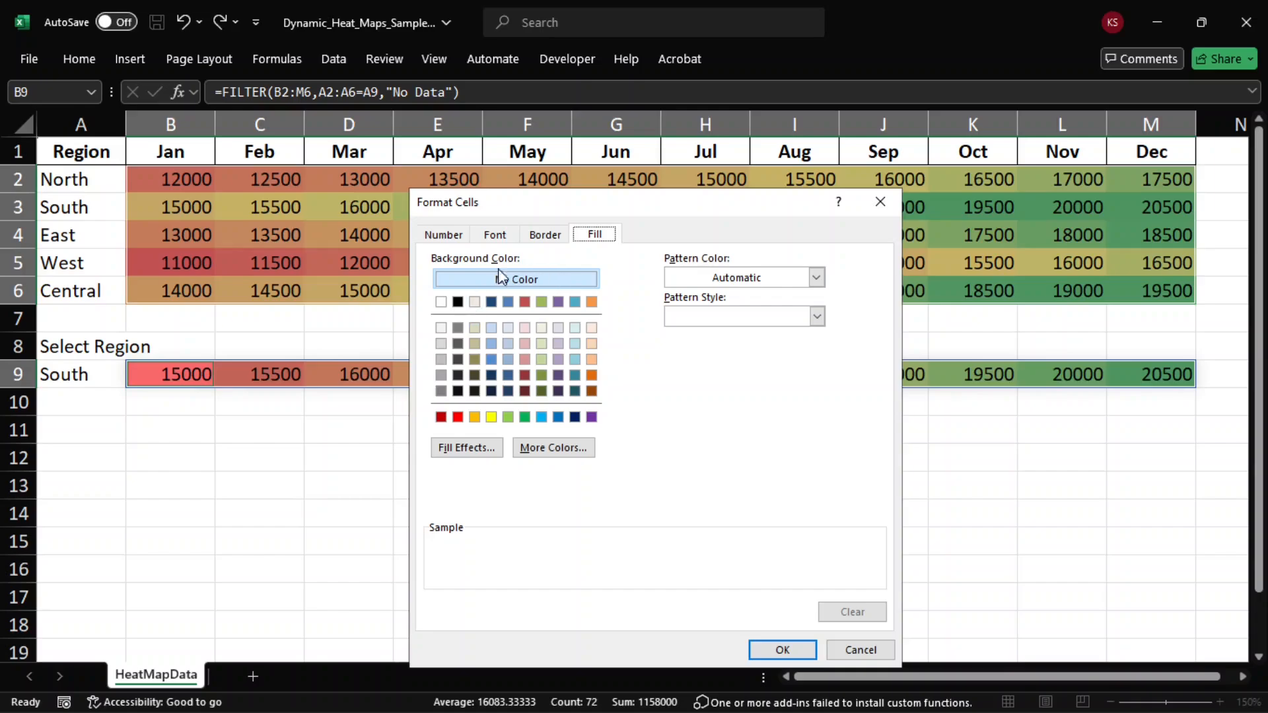
click(574, 375)
click(782, 650)
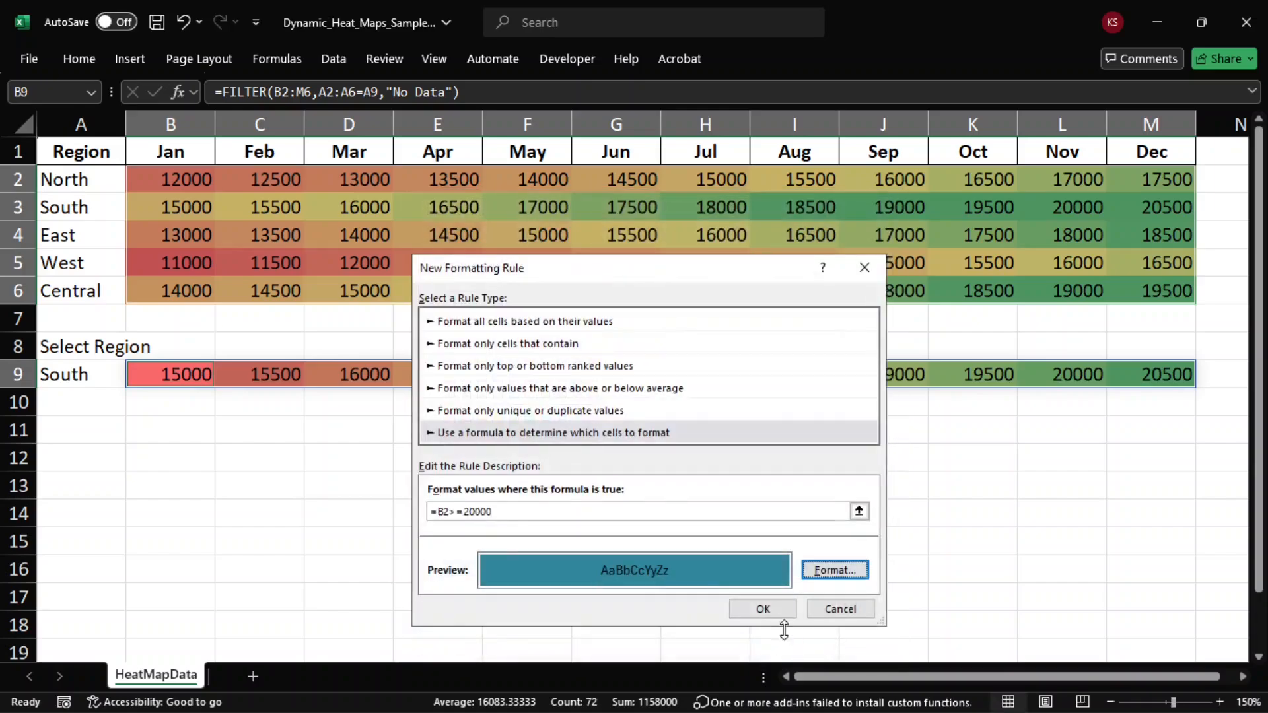
click(759, 609)
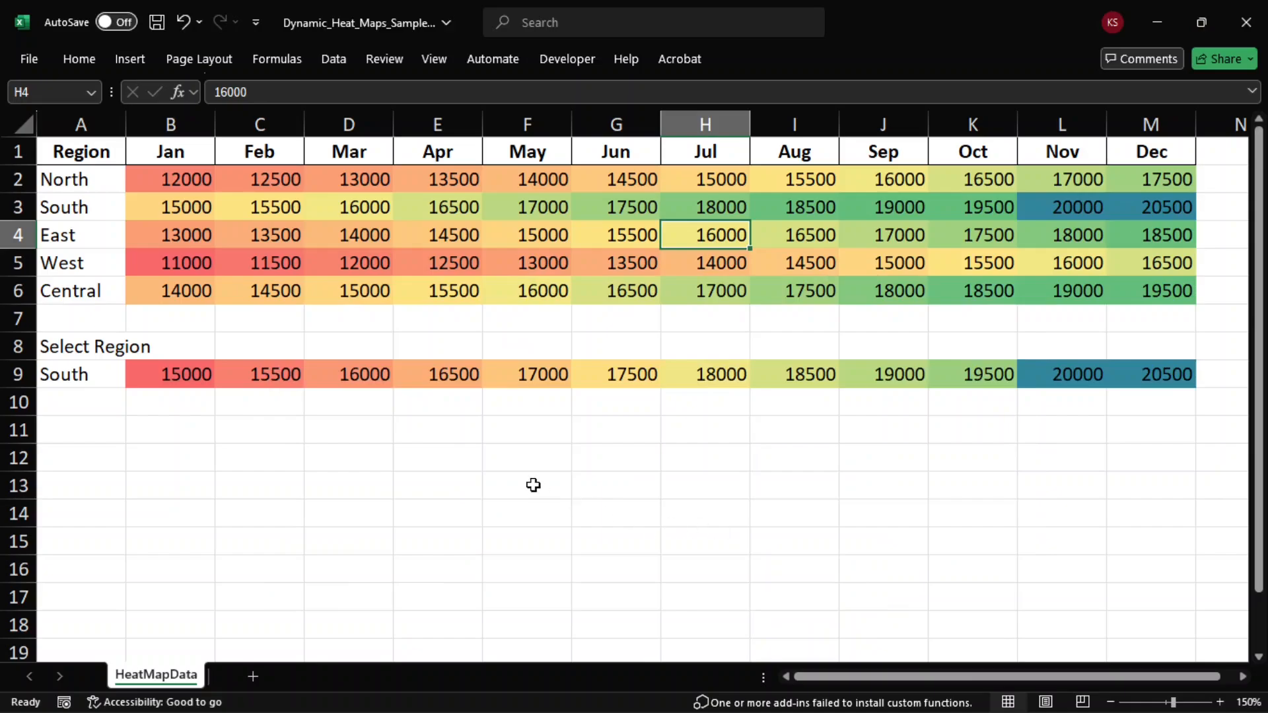
click(533, 485)
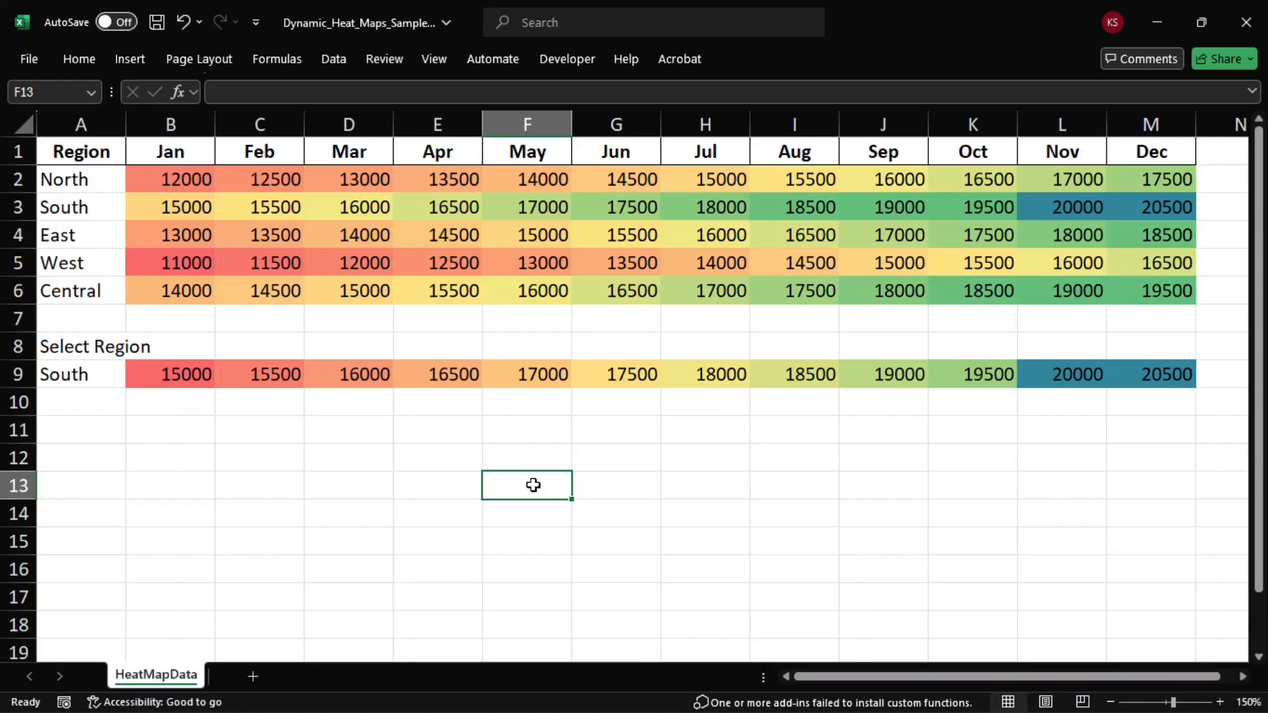
key(alt+F11)
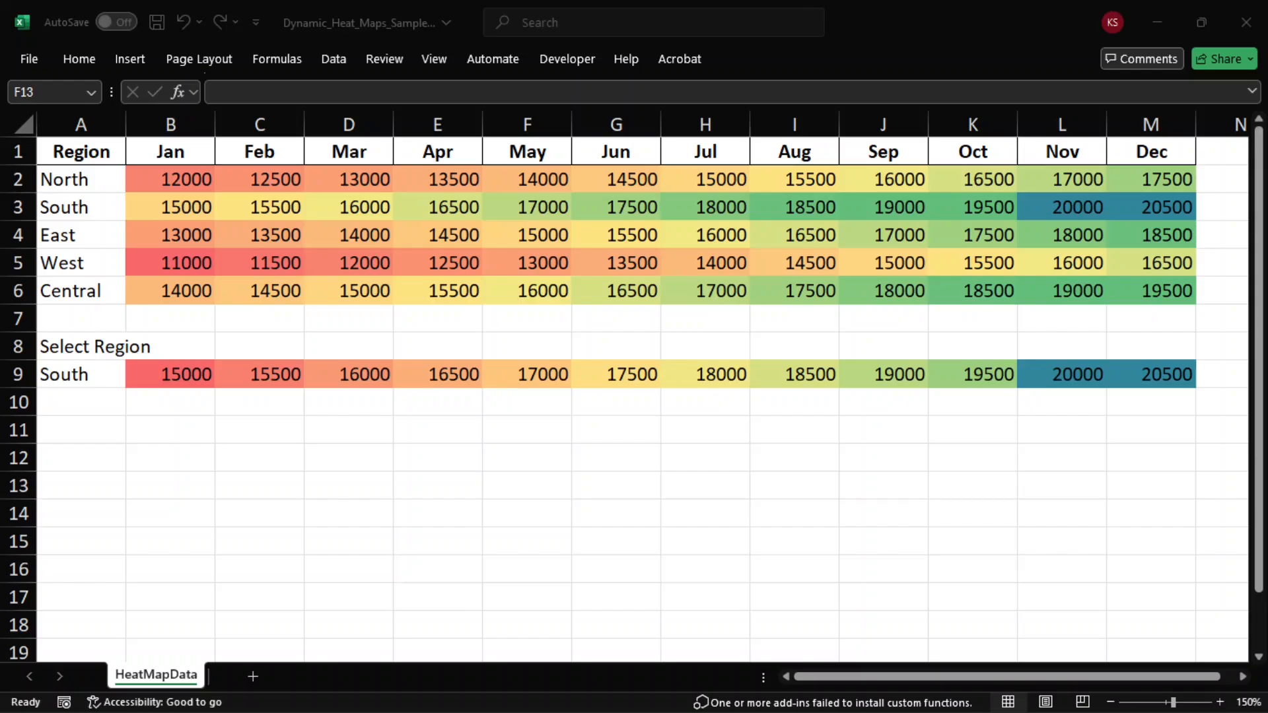
key(alt+F11)
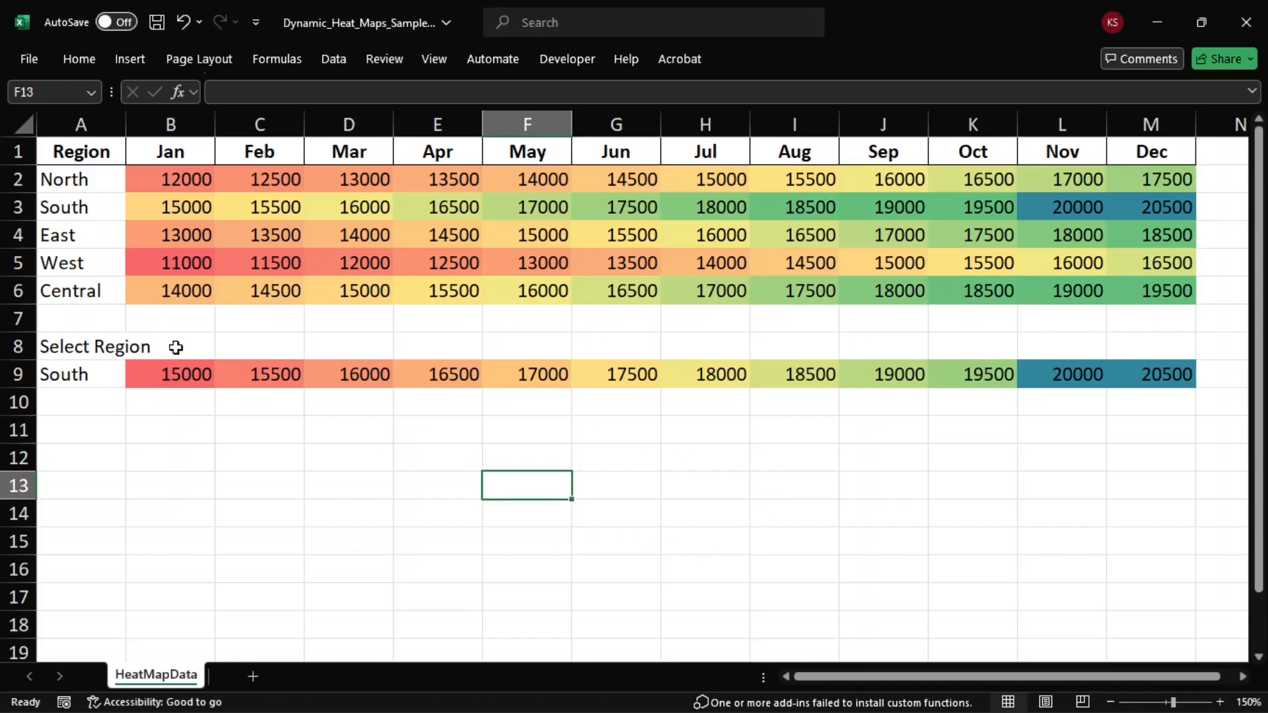